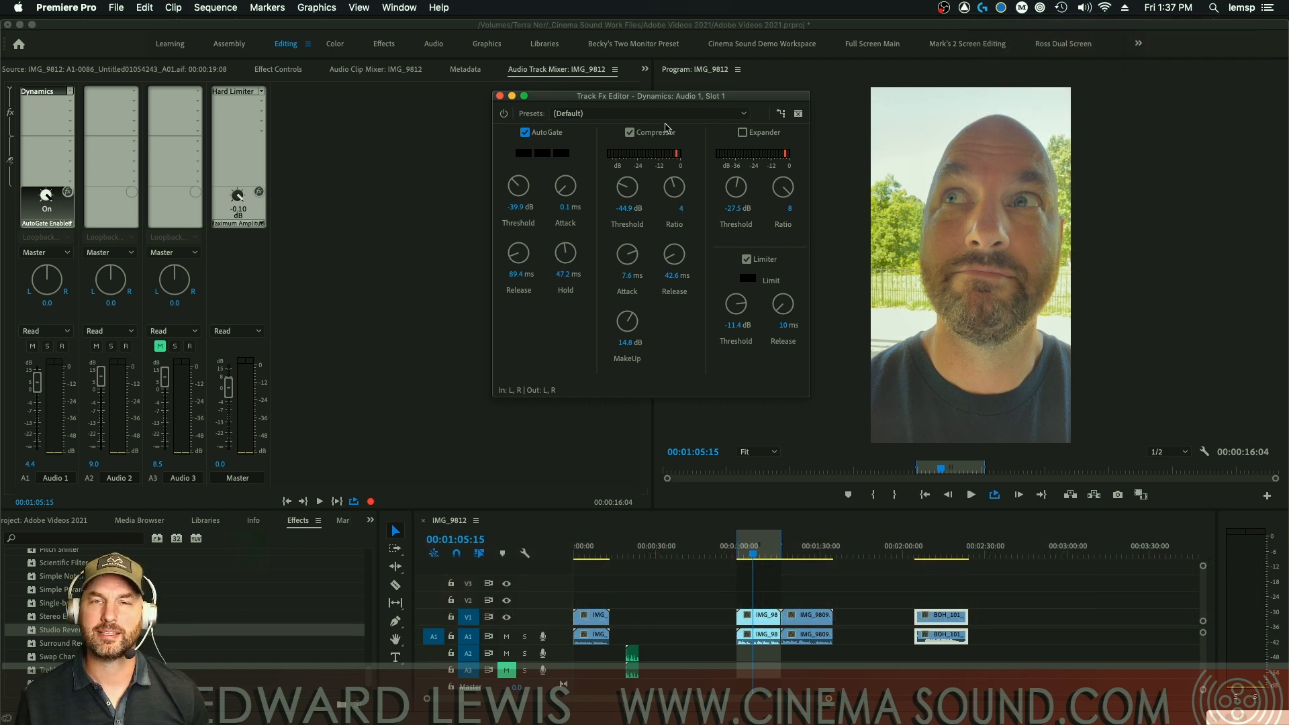
# - Look at the Dialogue Processor on Audio 1 in DaVinci Resolve, then return to Premiere Pro
pyautogui.press('super+Tab')
pyautogui.press('super+Tab')
pyautogui.press('Tab')
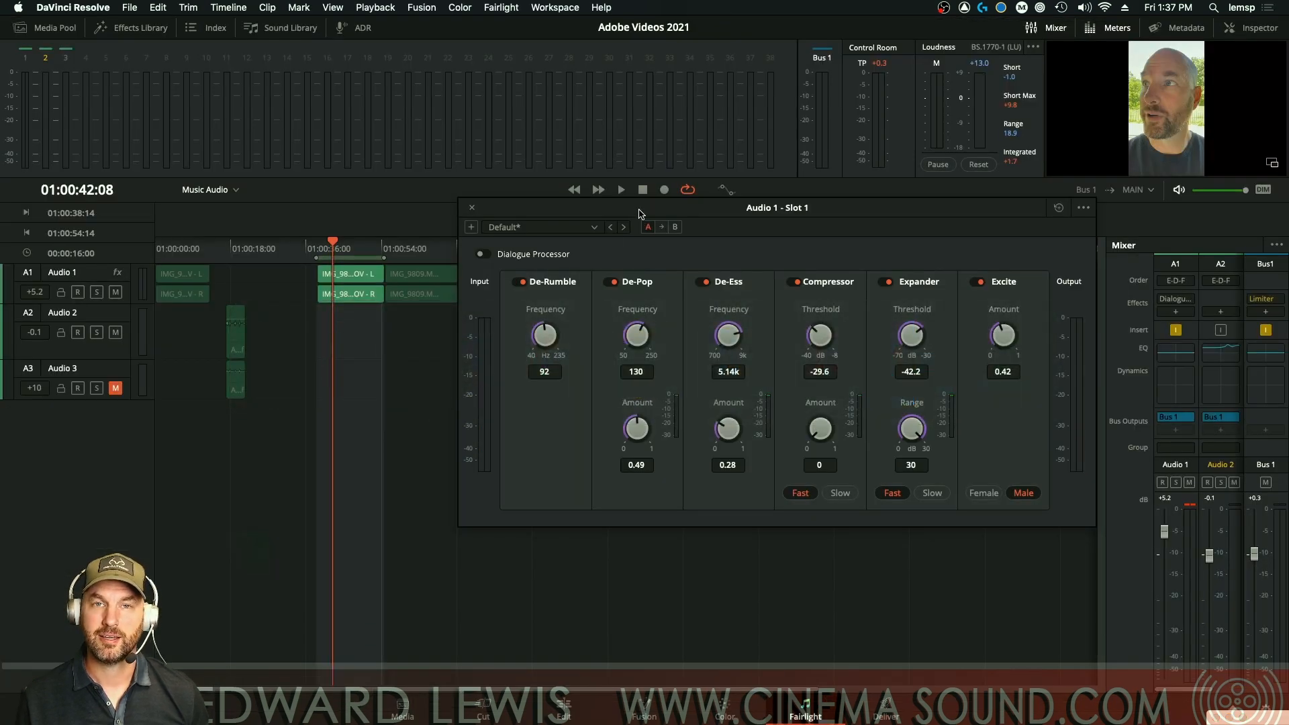
pyautogui.press('super+Tab')
pyautogui.press('Tab')
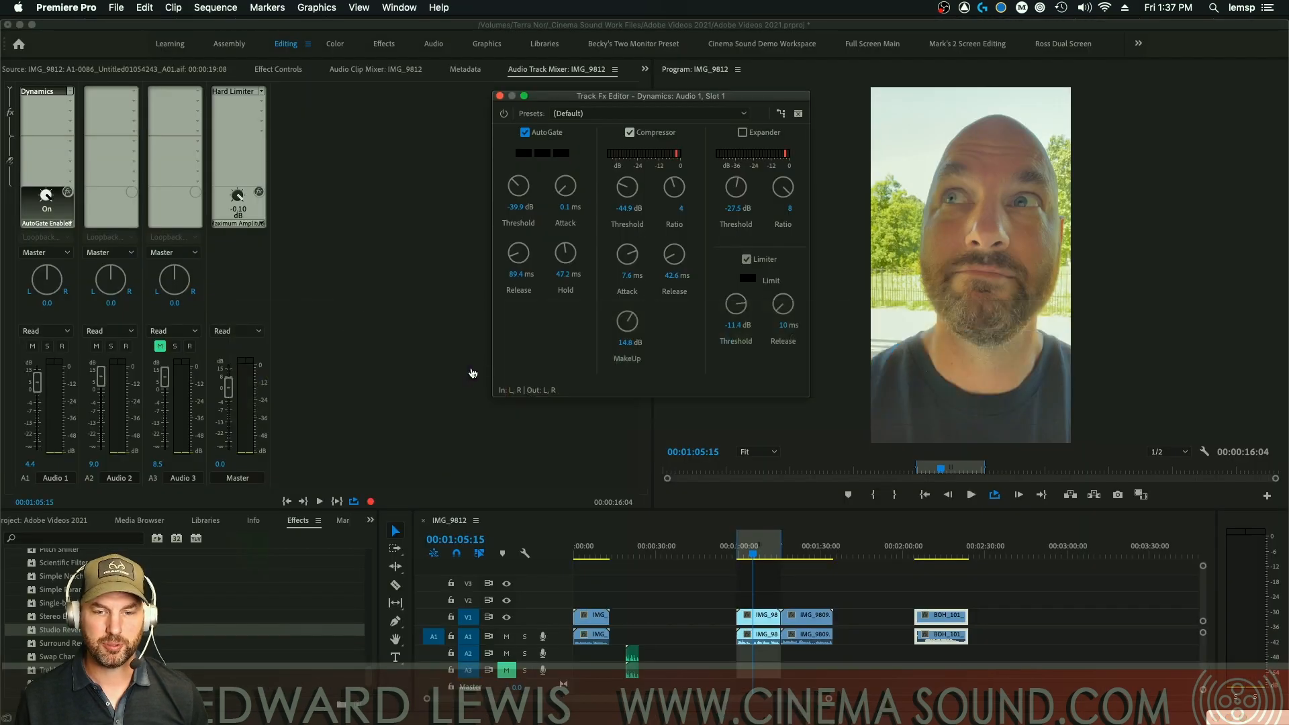
# - Bypass the Dynamics effect on Audio 1 and play the looped section to hear the unprocessed dialogue
pyautogui.click(503, 114)
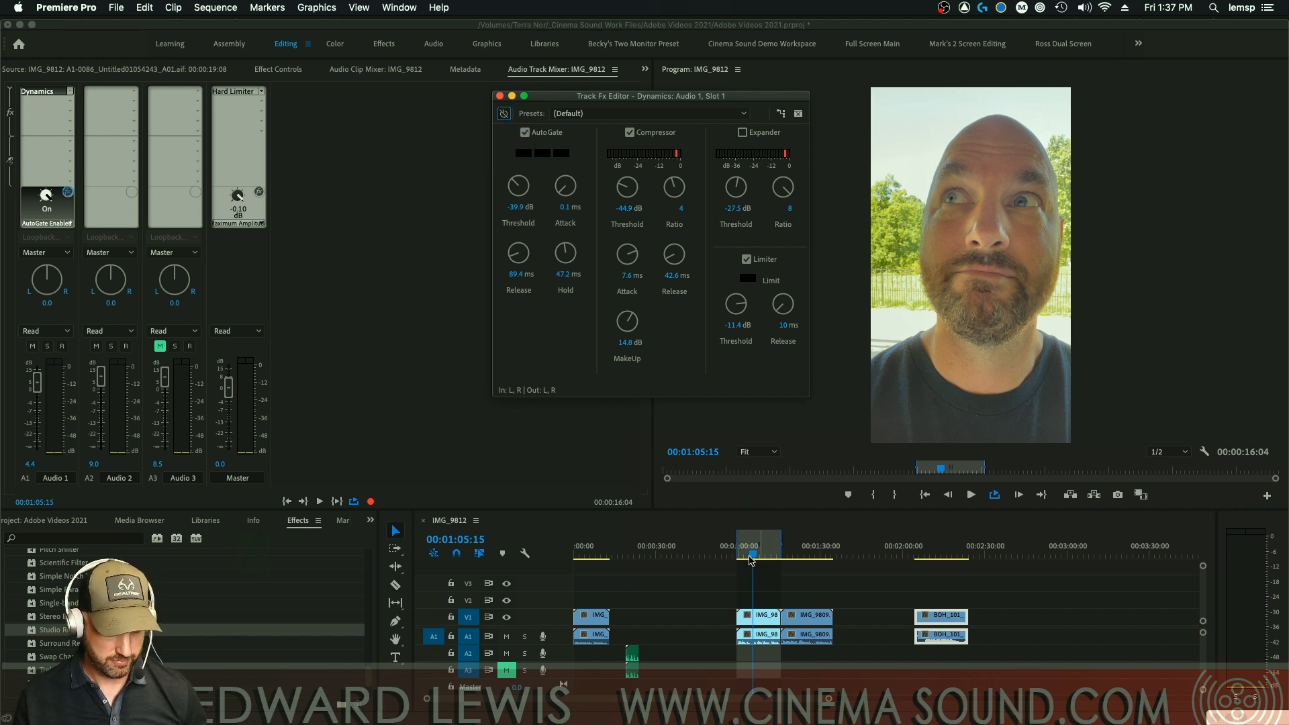
pyautogui.press('space')
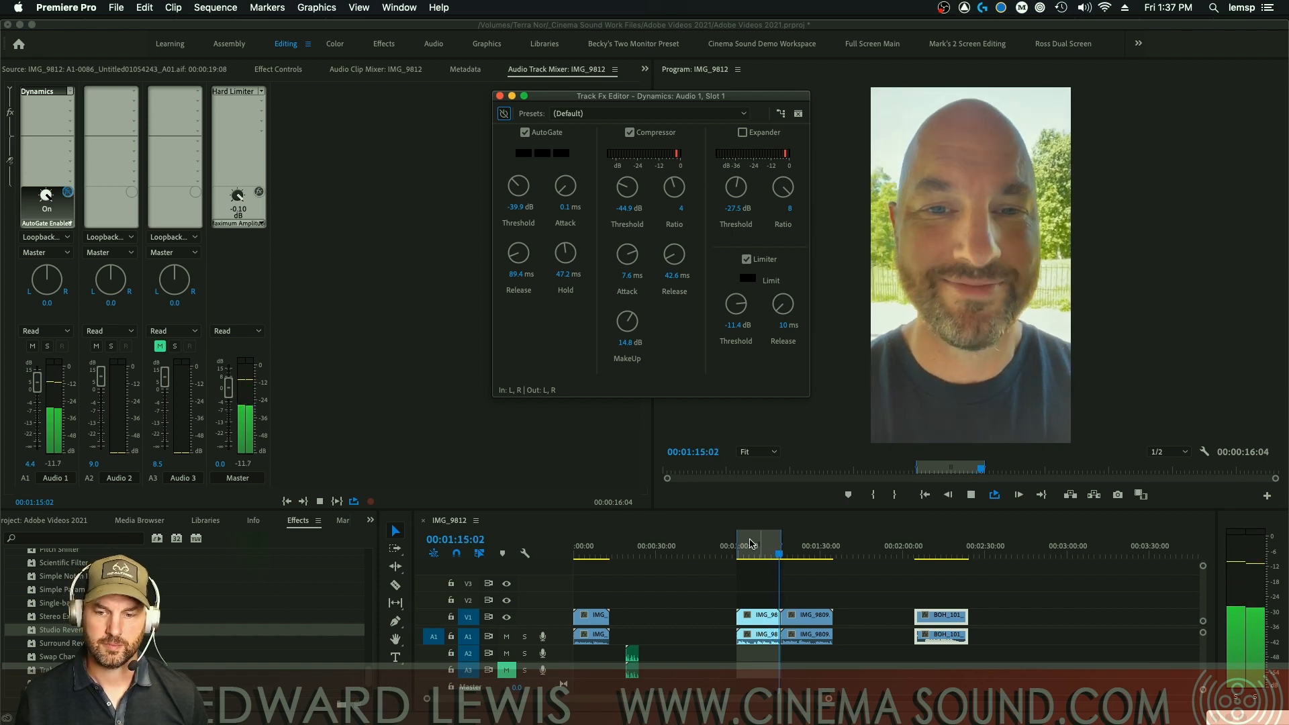
pyautogui.press('space')
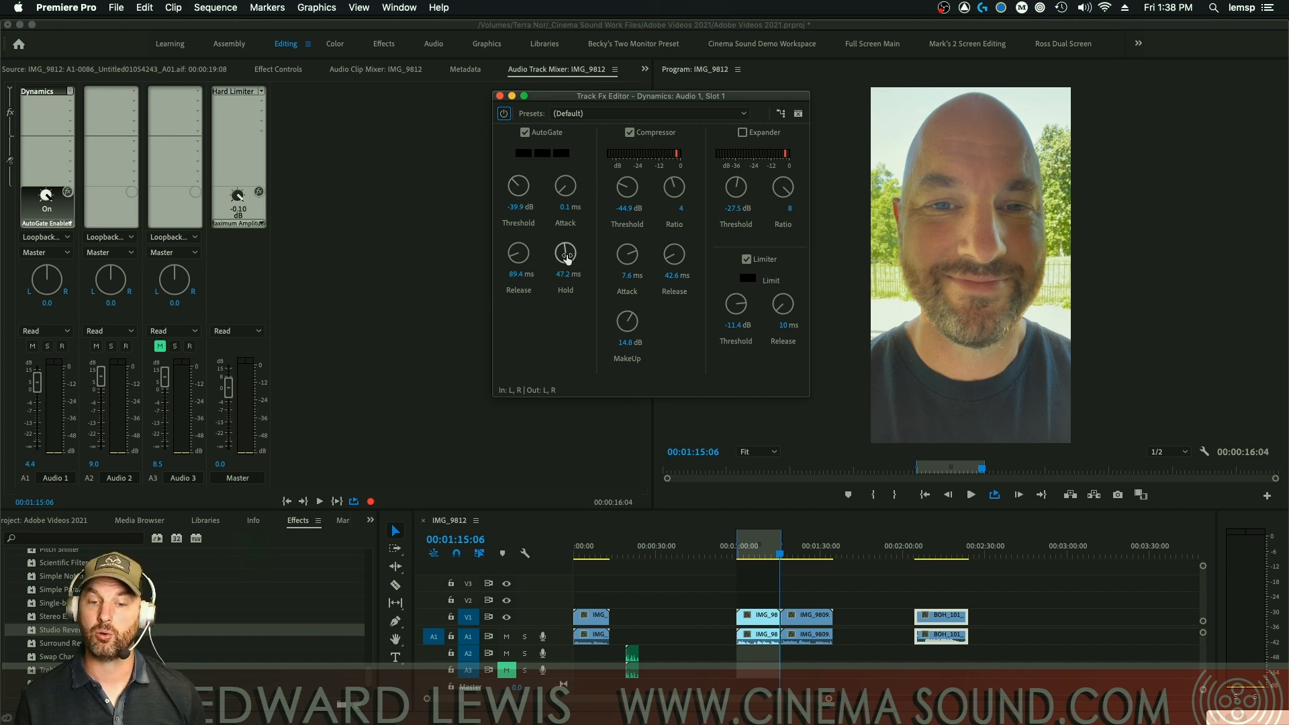
# - Turn off the Compressor, Limiter and AutoGate sections of the Dynamics effect on Audio 1
pyautogui.click(629, 132)
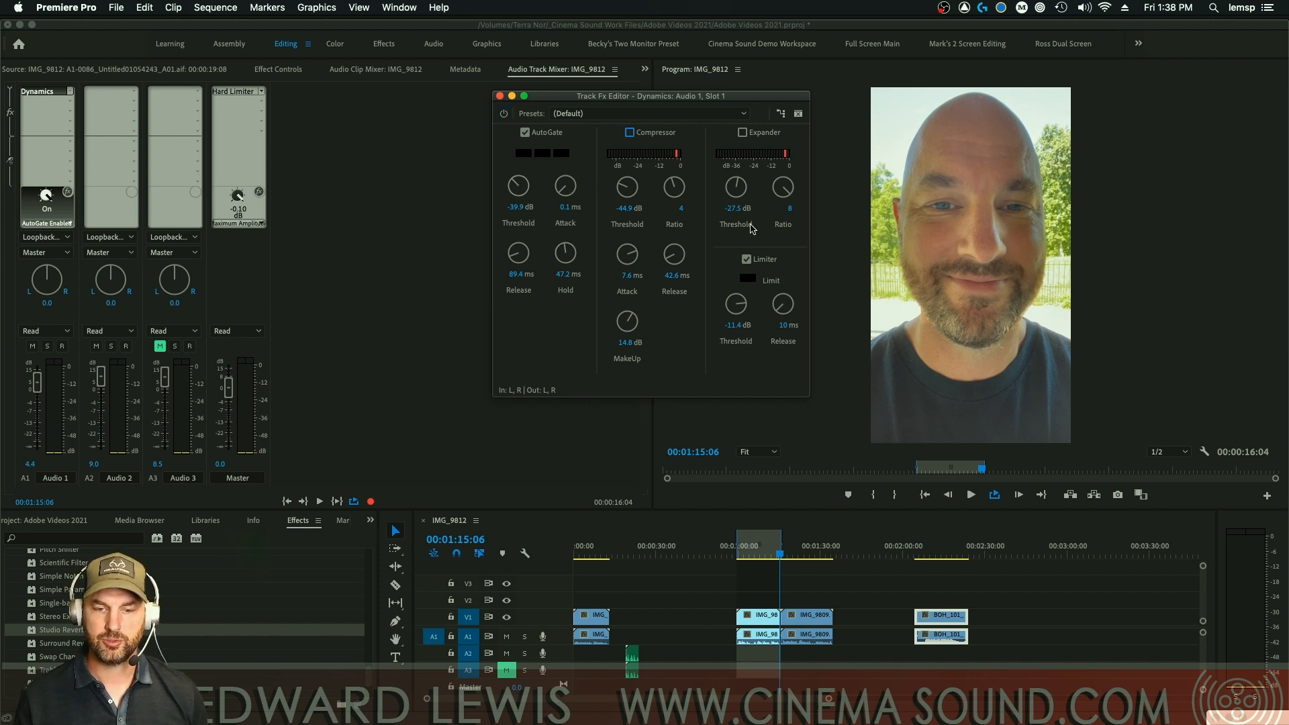
pyautogui.click(746, 259)
pyautogui.click(525, 132)
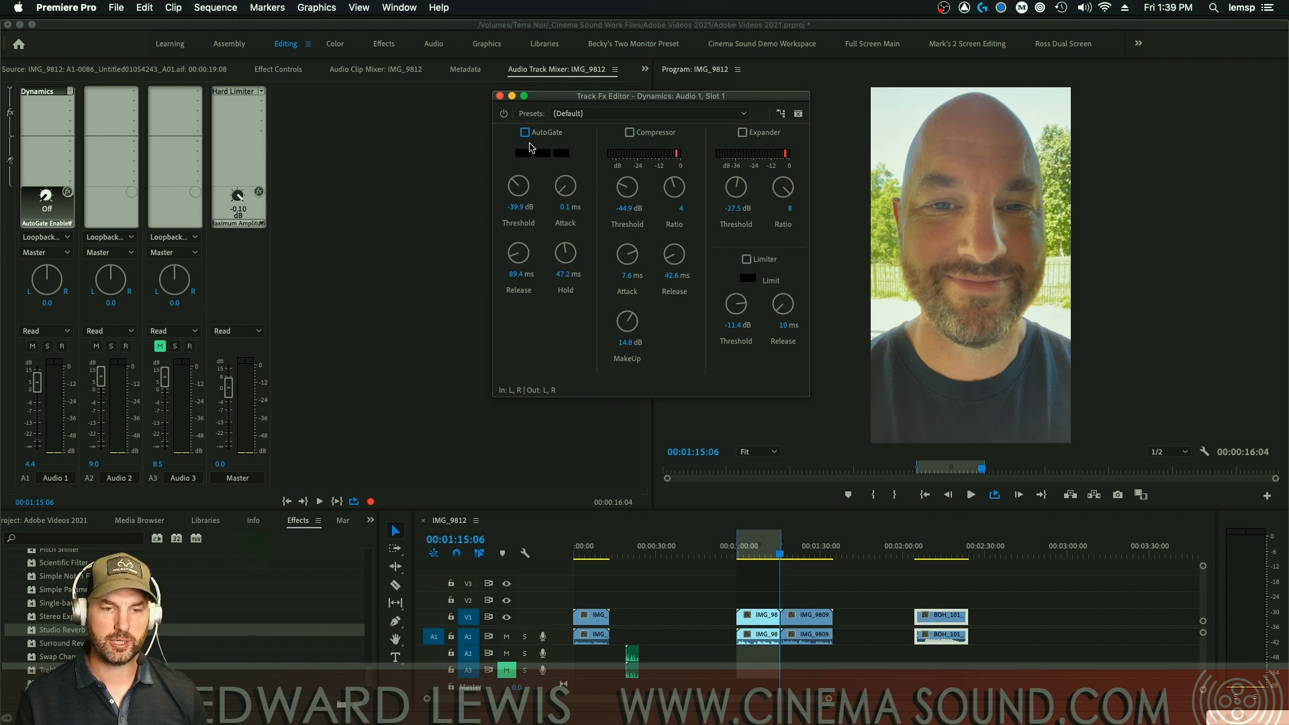
# - Enable only the AutoGate in the Dynamics effect and play the looped section to hear the gating
pyautogui.press('space')
pyautogui.click(525, 132)
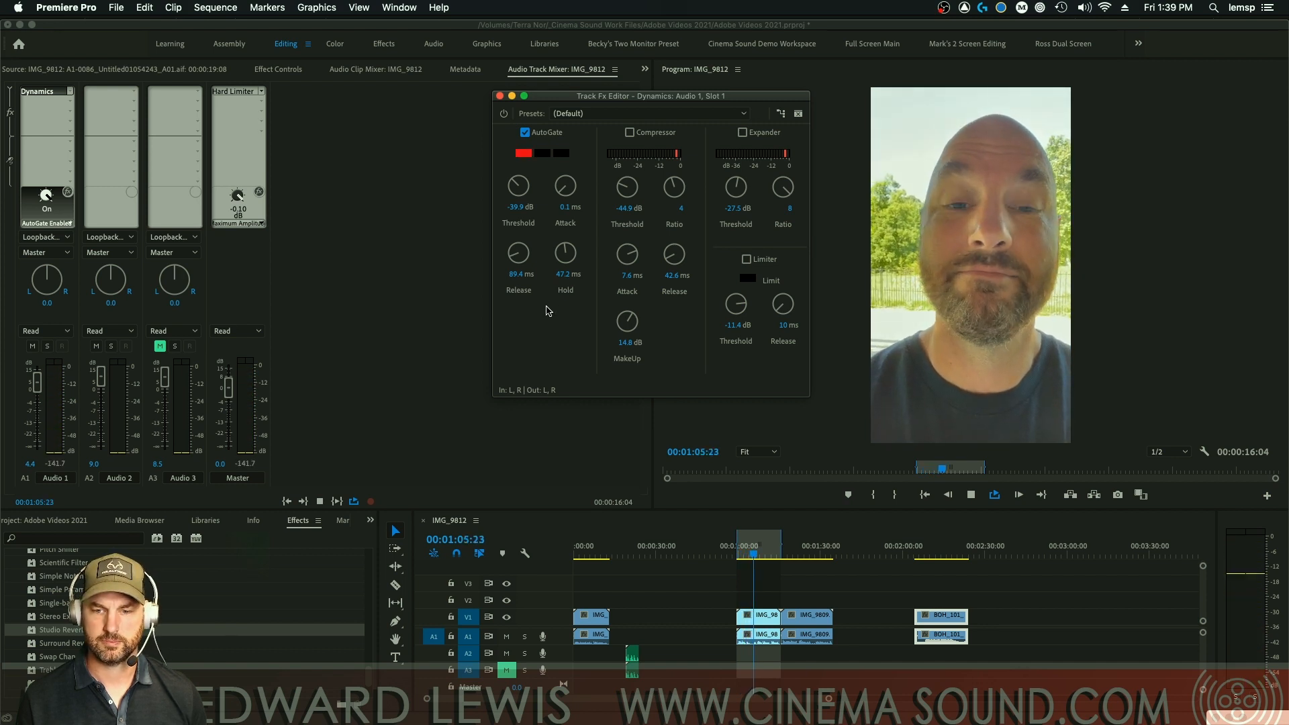
pyautogui.press('space')
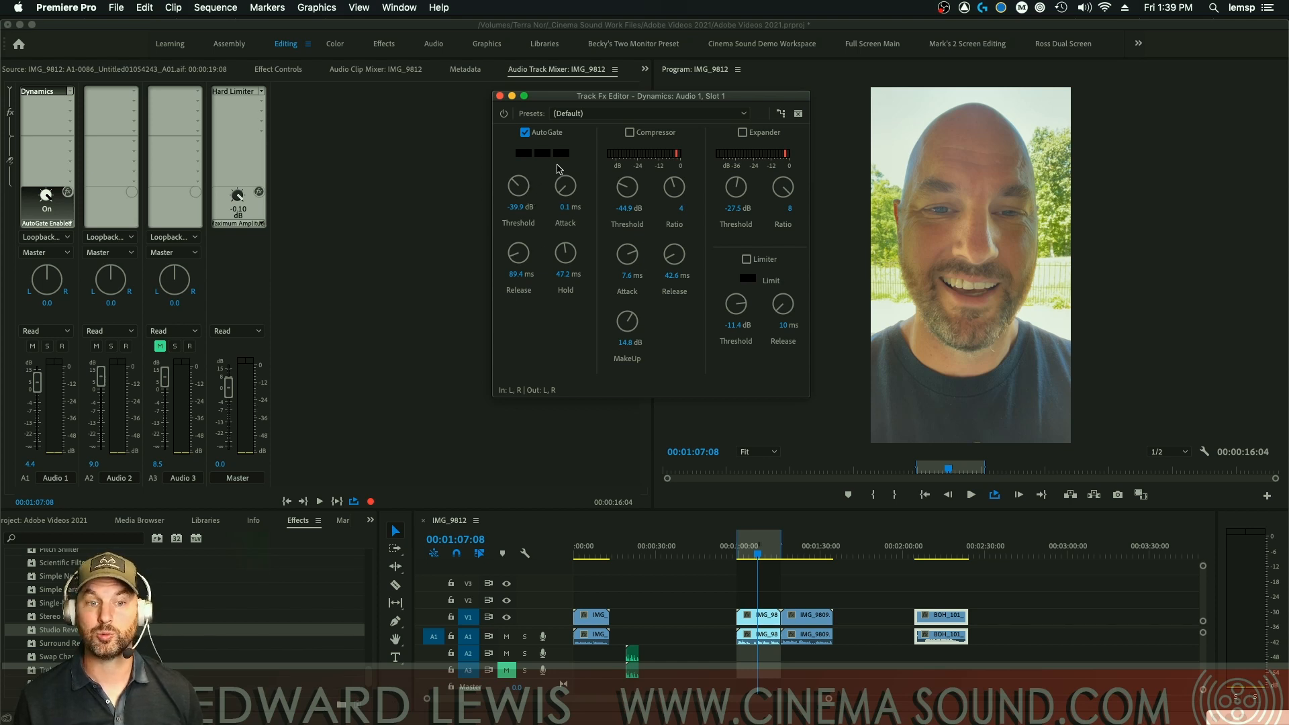
pyautogui.press('space')
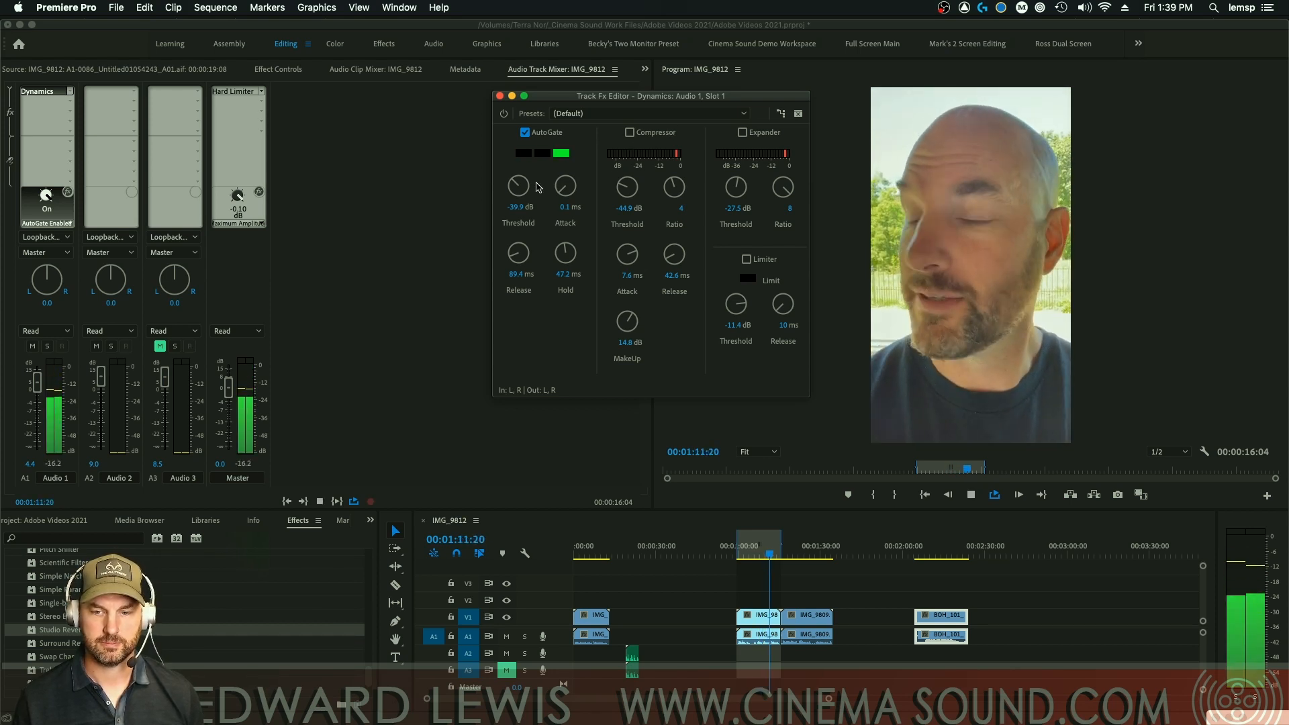
pyautogui.press('space')
# - Enable the Compressor and set its attack to 10 ms and its ratio to 2.8 during playback
pyautogui.click(630, 133)
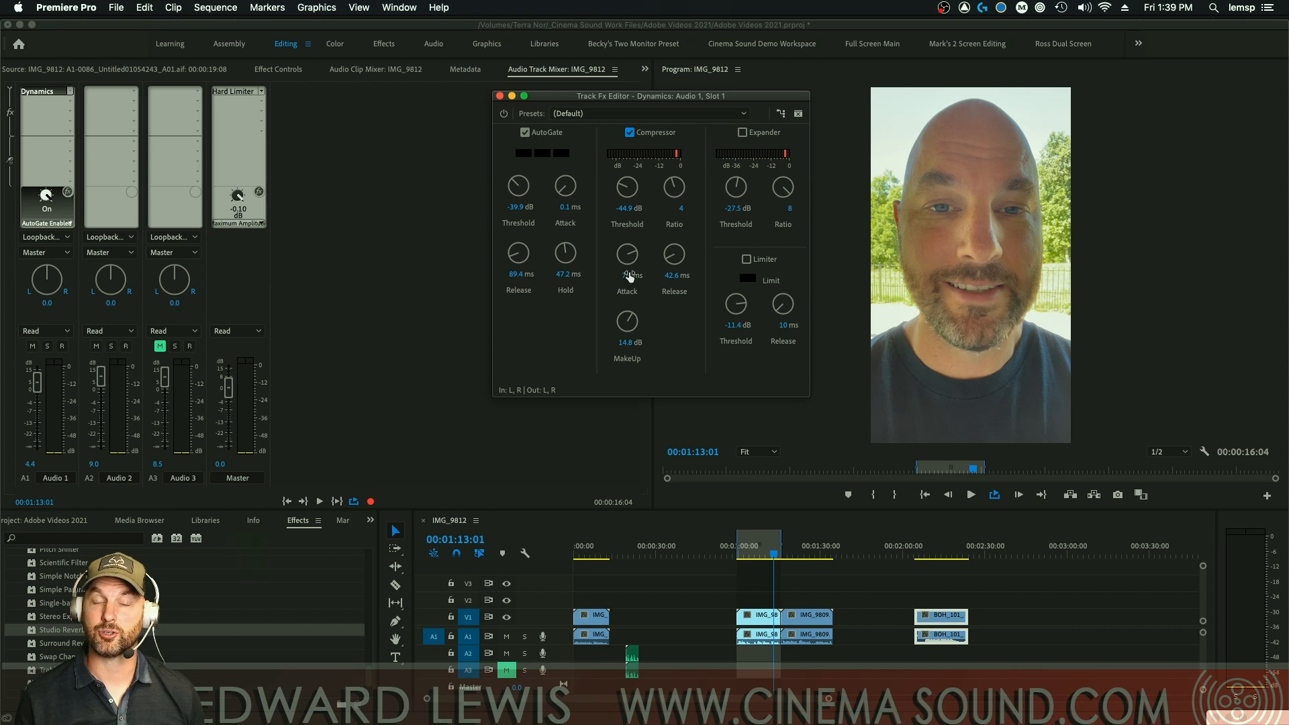
pyautogui.press('space')
pyautogui.moveTo(633, 256); pyautogui.dragTo(642, 235)
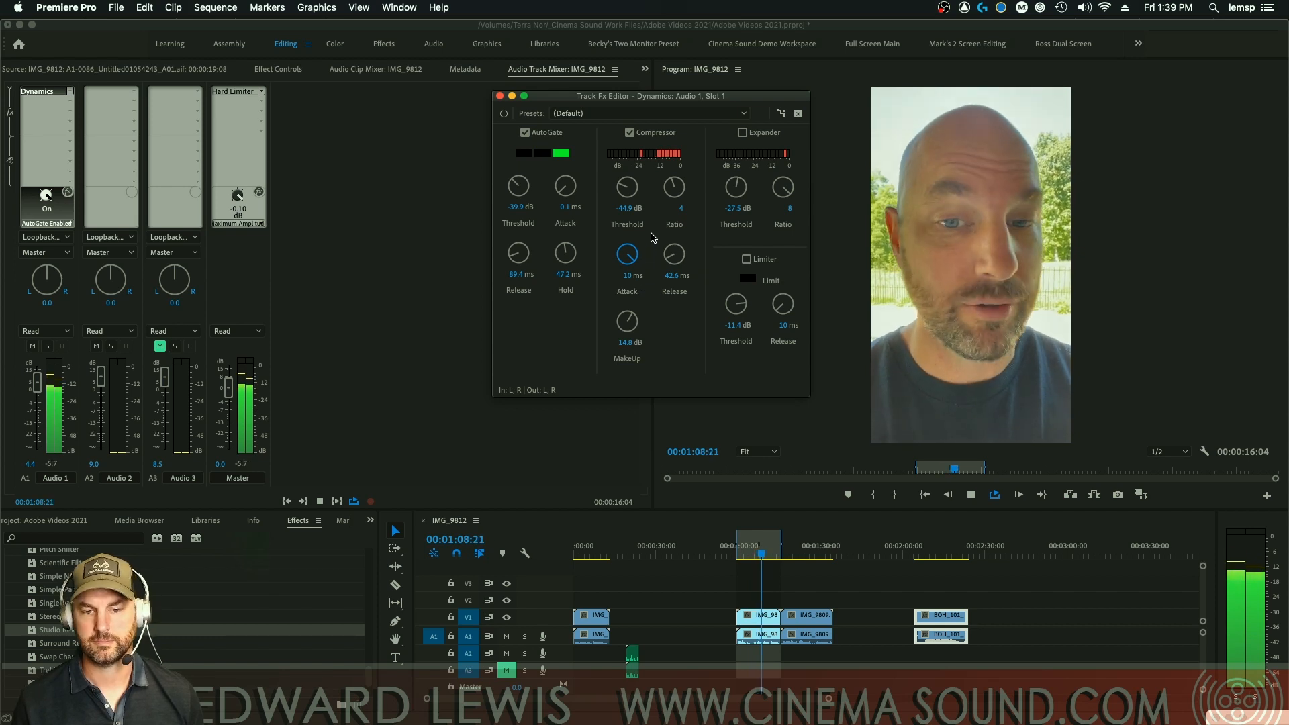
pyautogui.moveTo(673, 190); pyautogui.dragTo(655, 216)
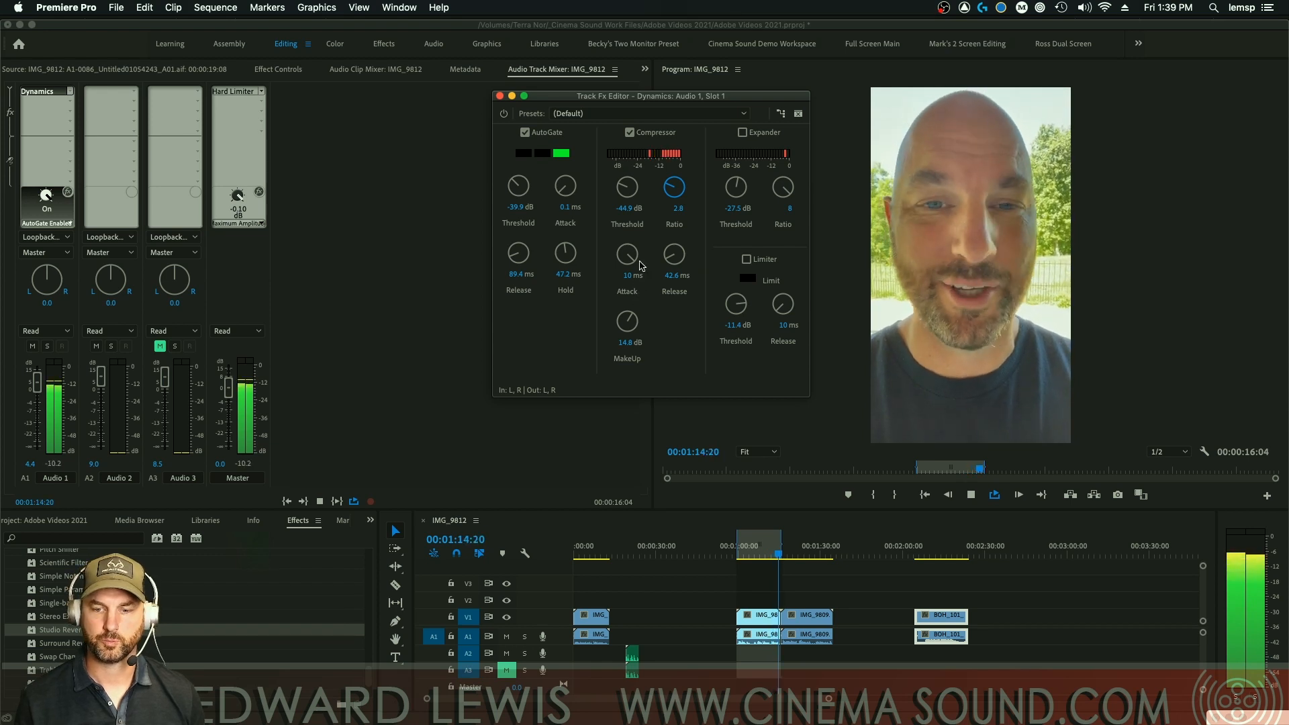
pyautogui.press('space')
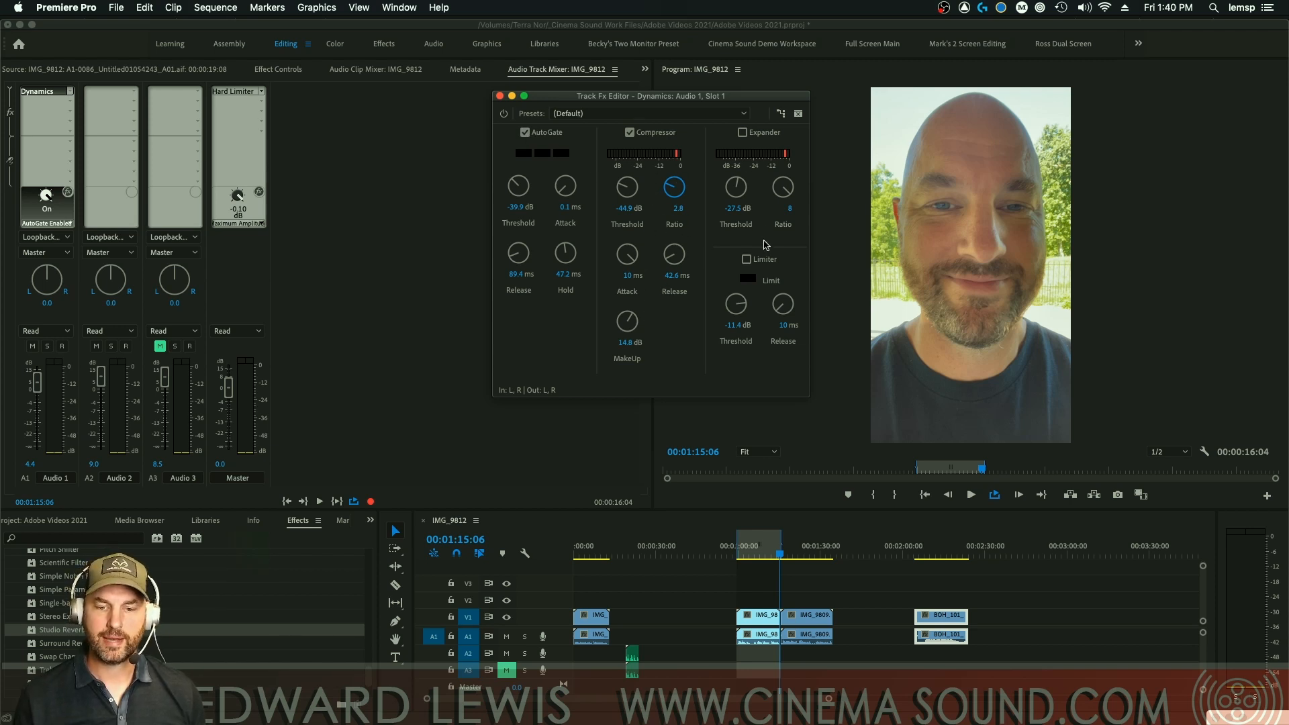
# - Enable the Limiter and set its threshold to -14.5 dB while the looped section plays
pyautogui.click(746, 259)
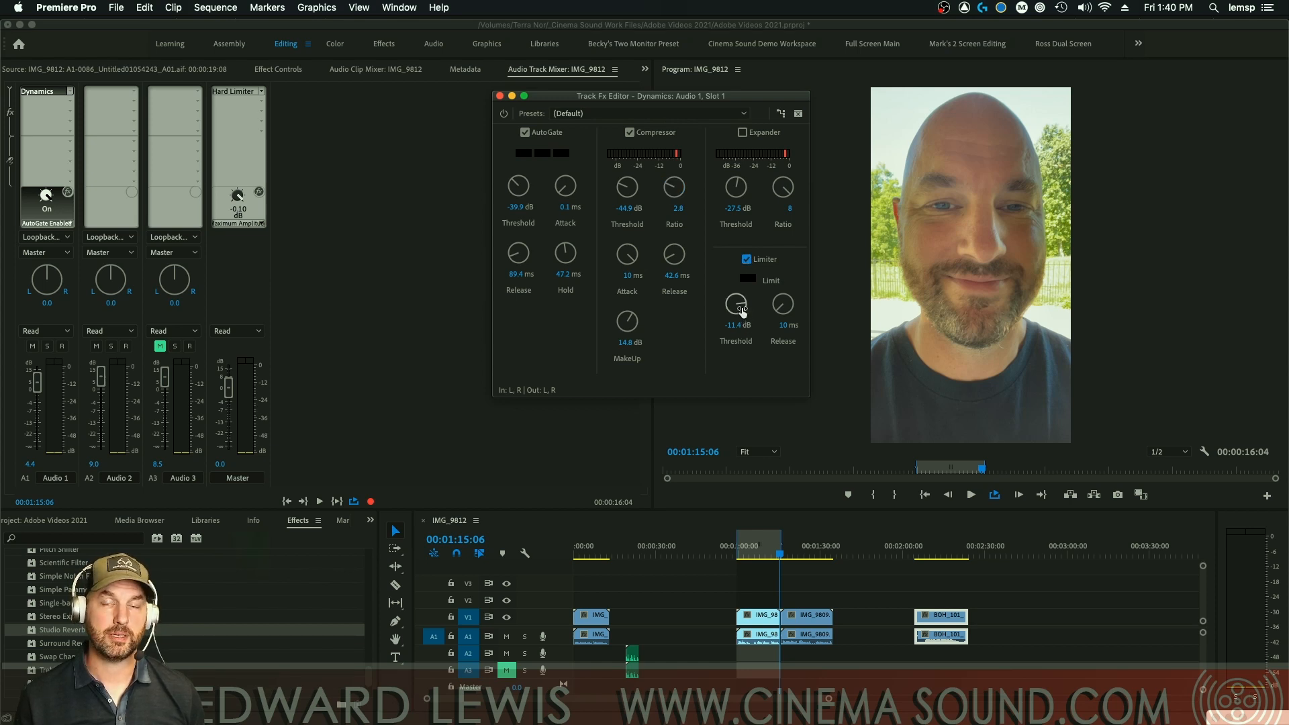
pyautogui.press('space')
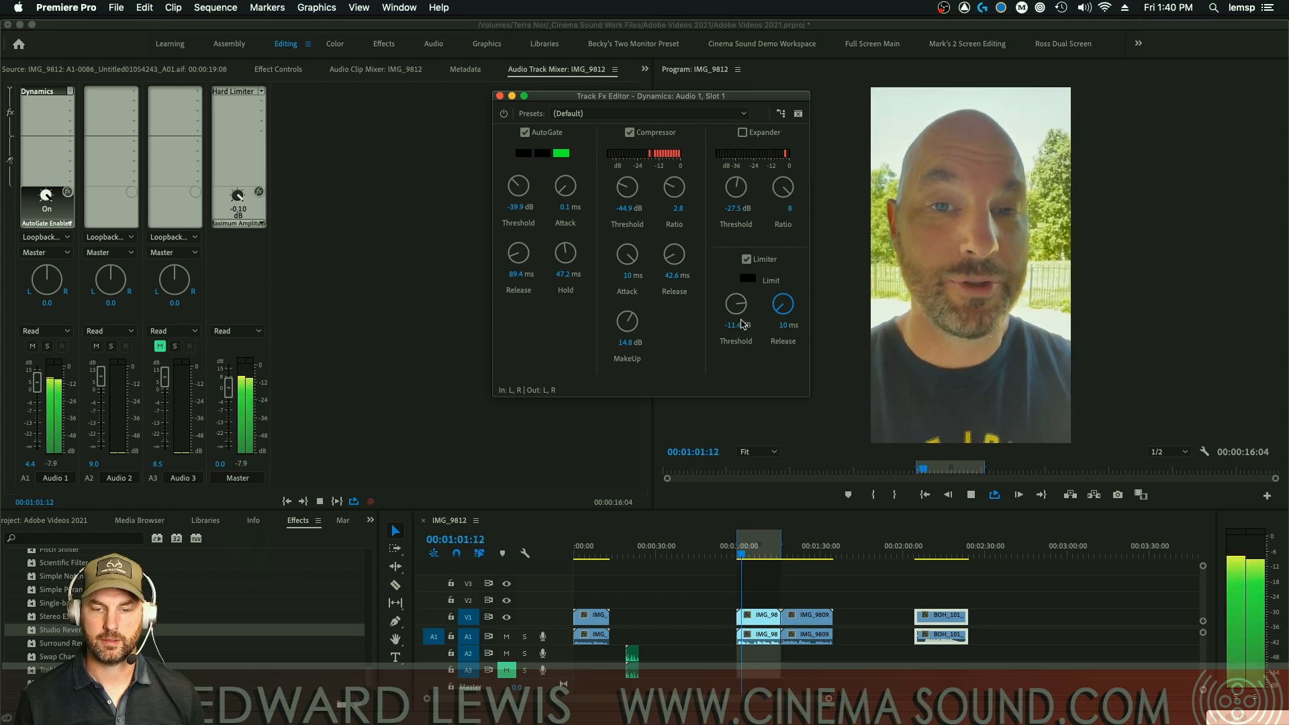
pyautogui.moveTo(732, 308); pyautogui.dragTo(732, 357)
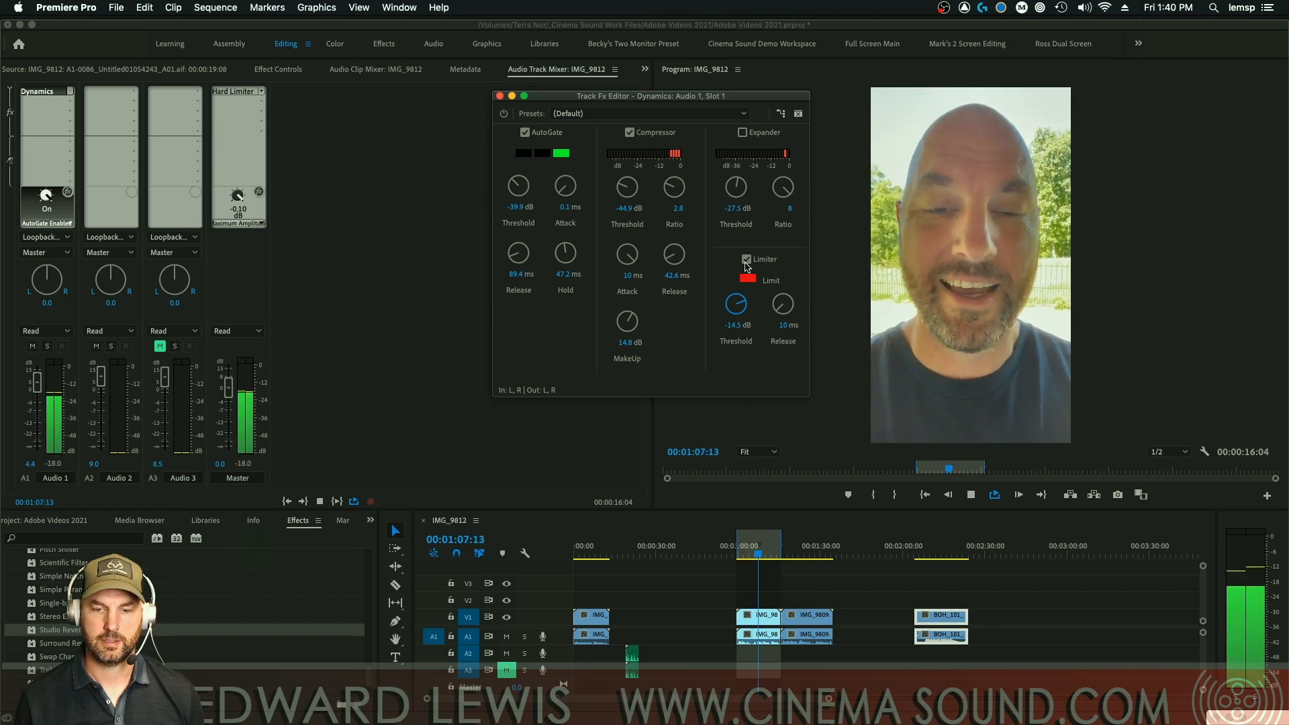
pyautogui.press('space')
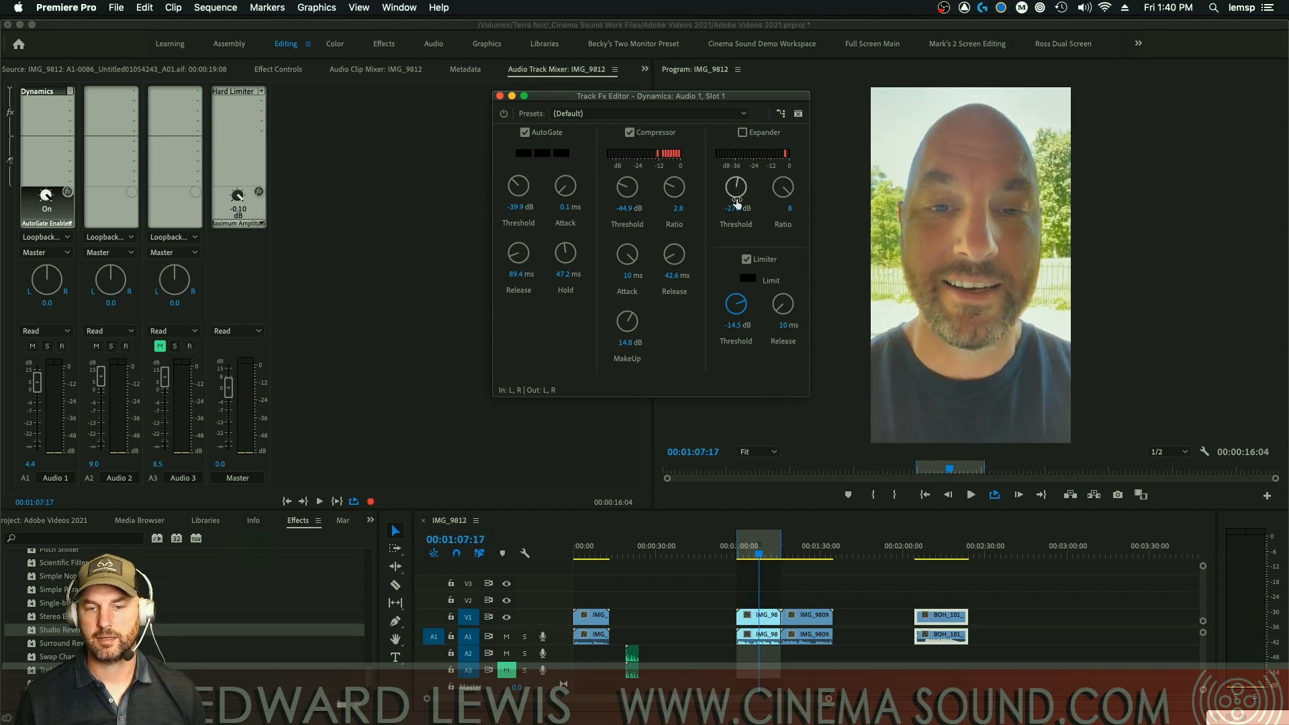
# - Try the Expander in place of the AutoGate during playback, then restore the AutoGate and play the loop again
pyautogui.click(541, 136)
pyautogui.click(750, 133)
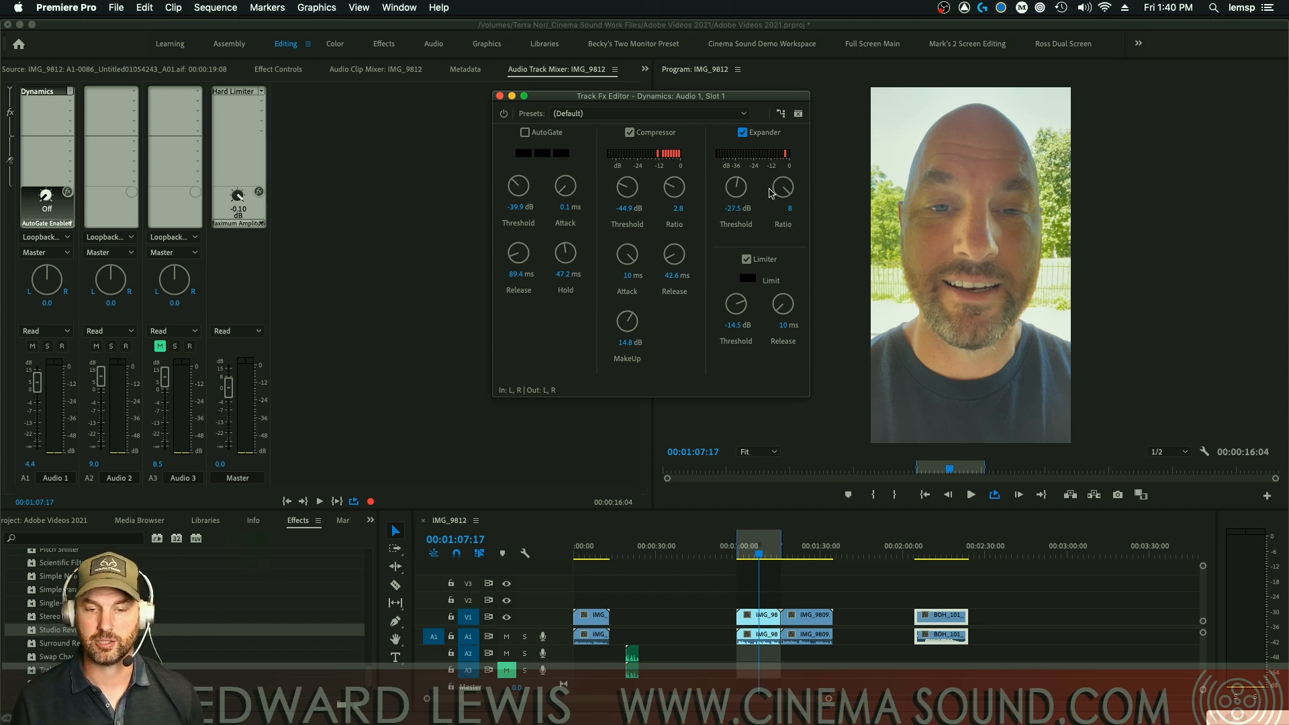
pyautogui.press('space')
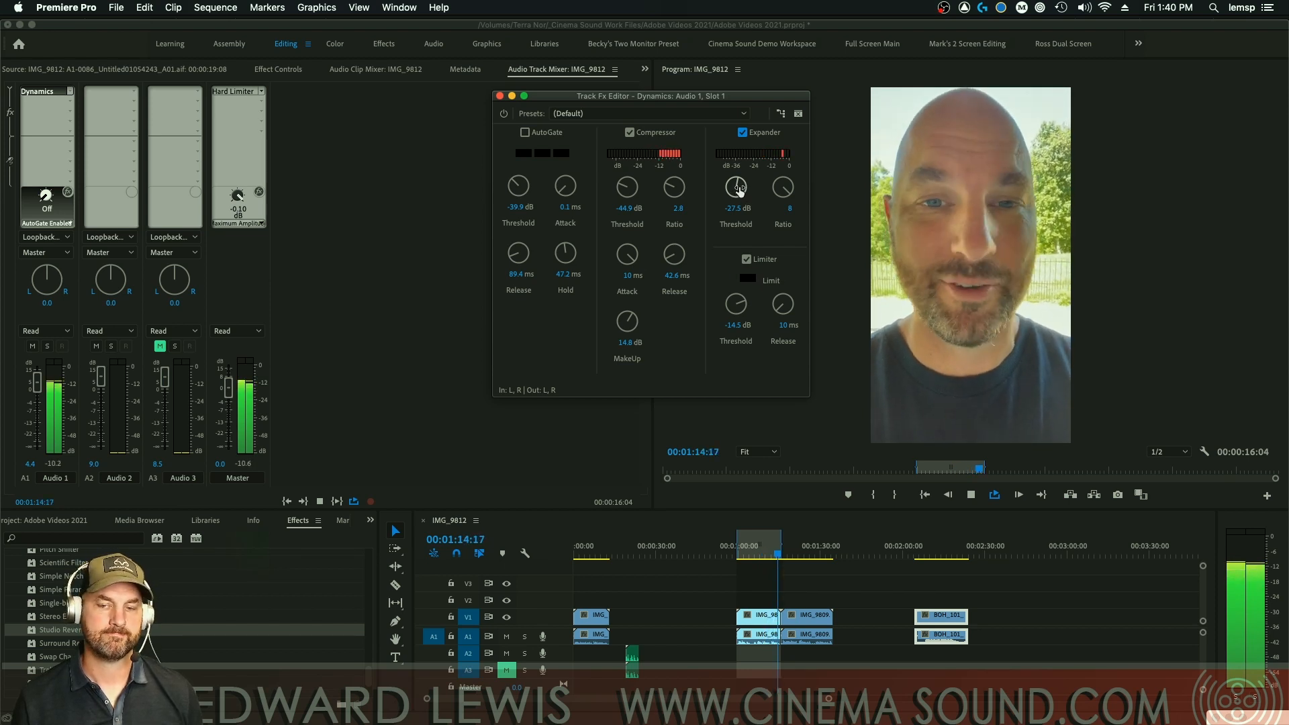
pyautogui.press('space')
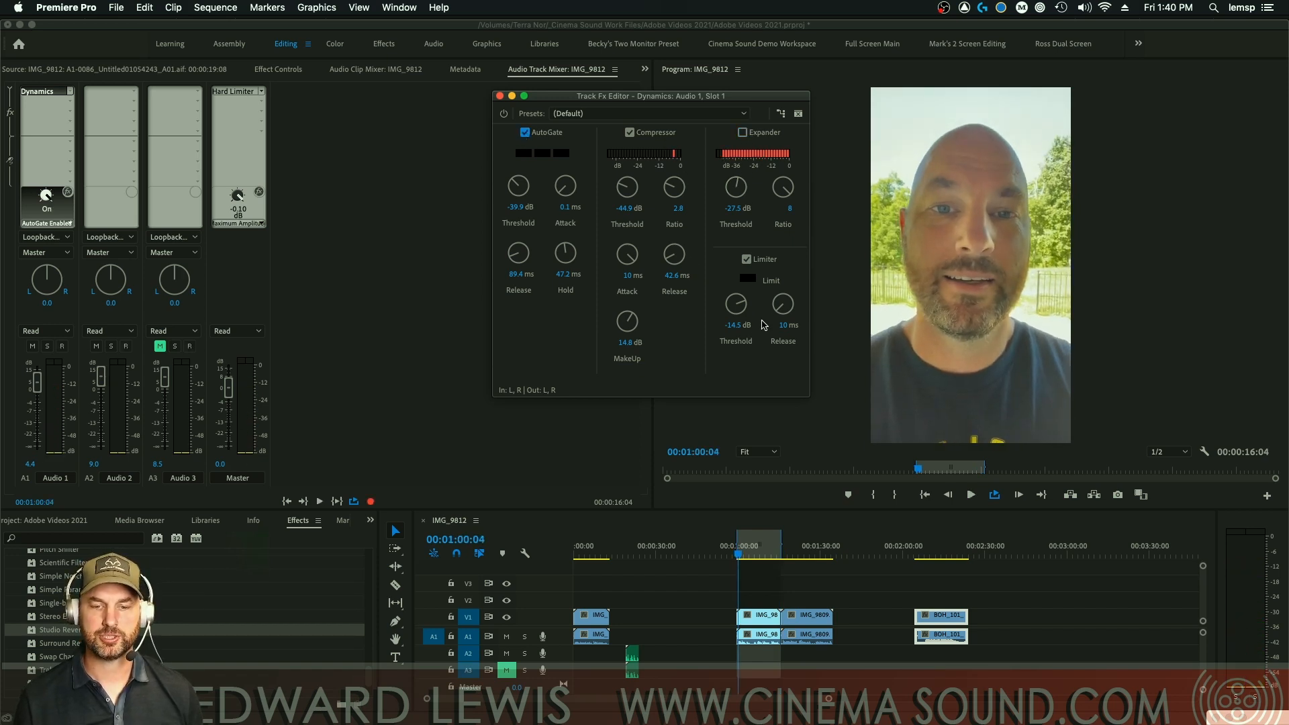
pyautogui.press('space')
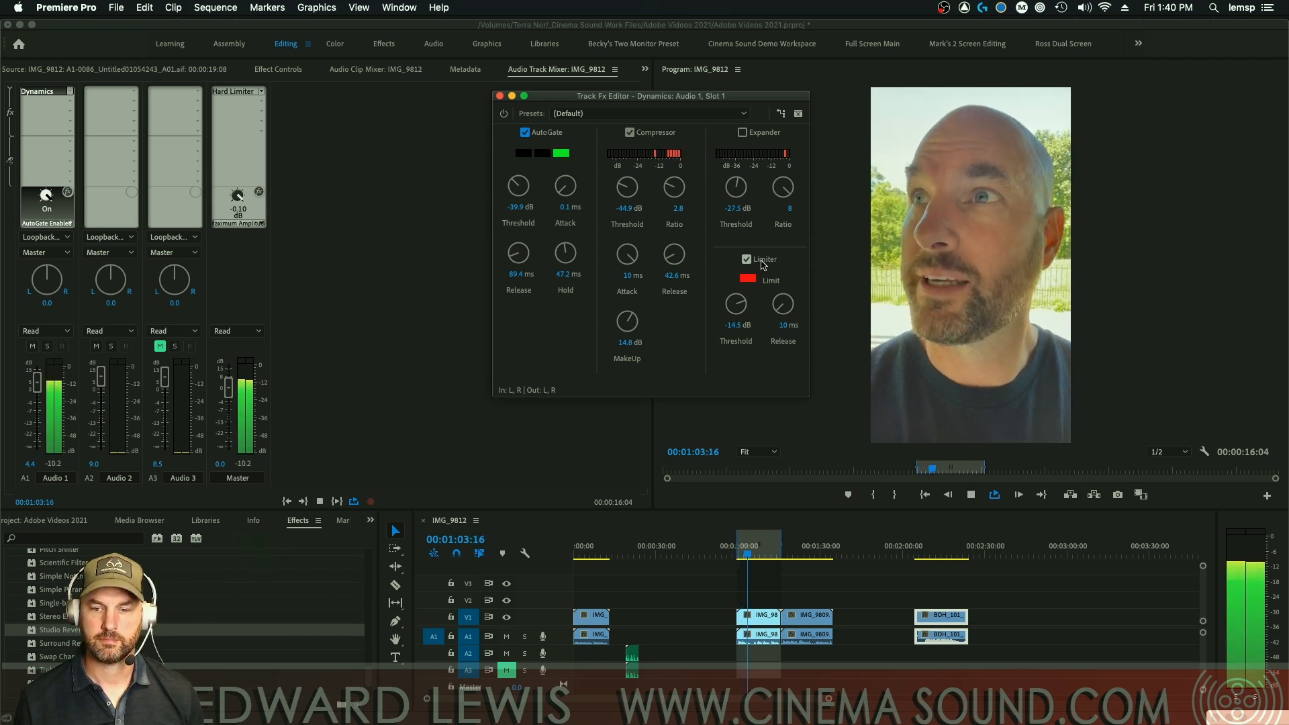
pyautogui.press('space')
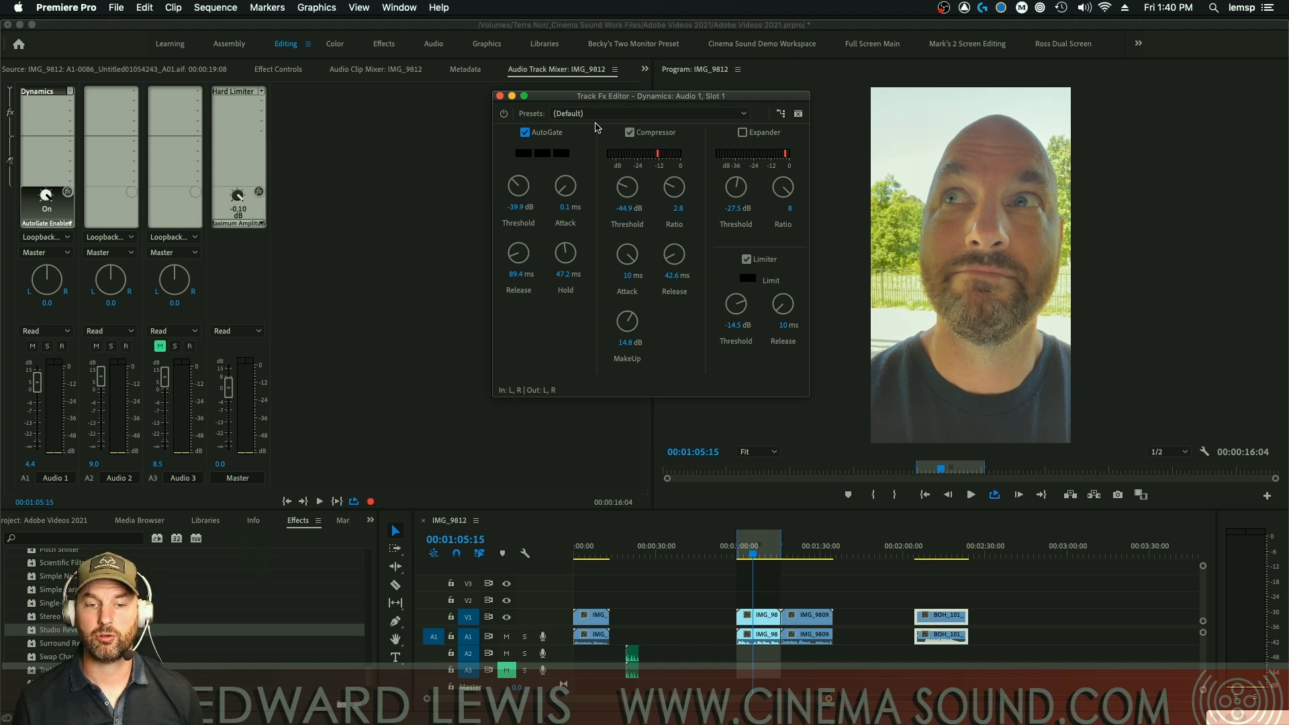
# - Switch to DaVinci Resolve and enable the Dialogue Processor on Audio 1 with only De-Rumble active
pyautogui.press('super+Tab')
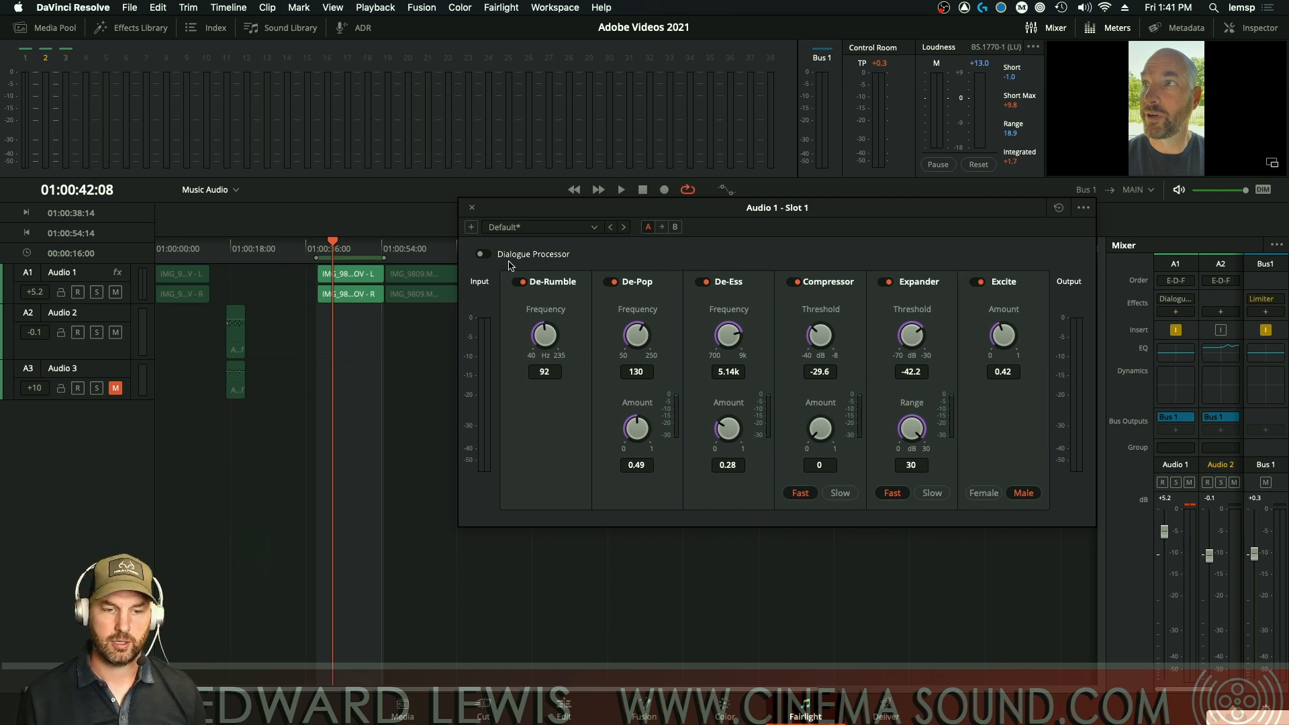
pyautogui.moveTo(849, 212); pyautogui.dragTo(746, 162)
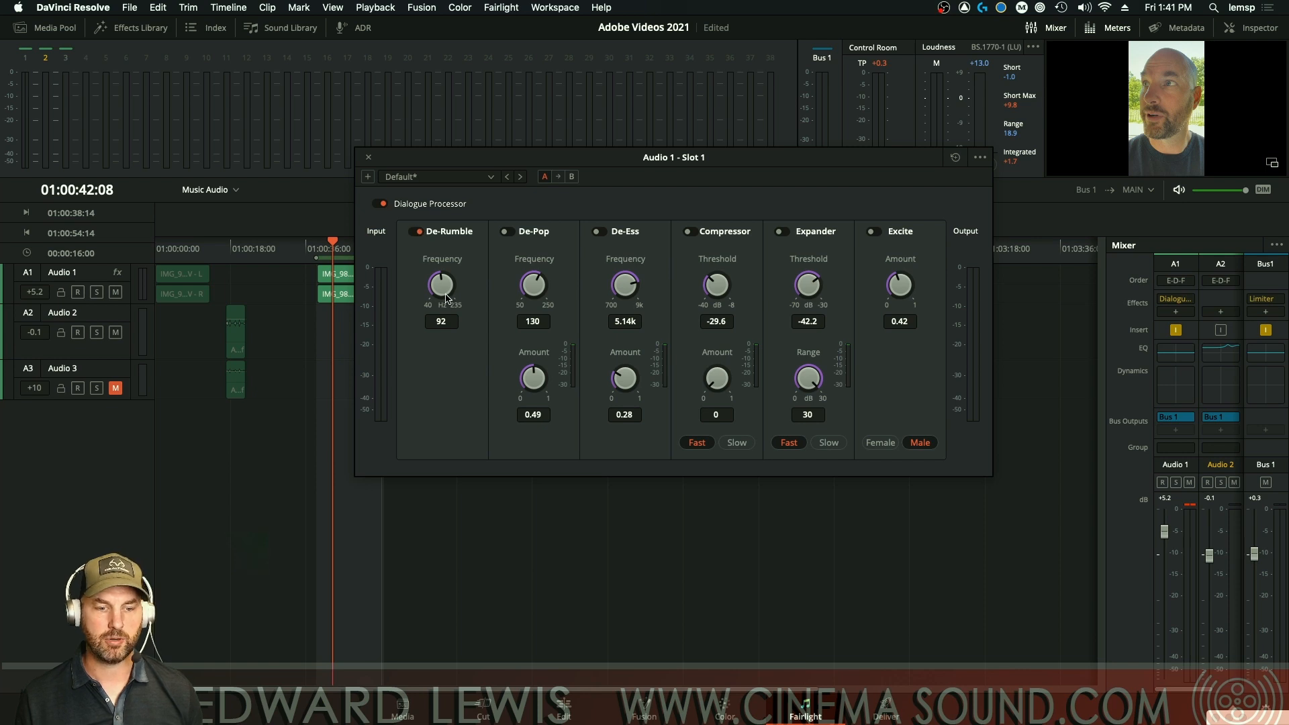
# - Play the dialogue clip and set the De-Rumble frequency to 83 Hz
pyautogui.press('space')
pyautogui.press('Up')
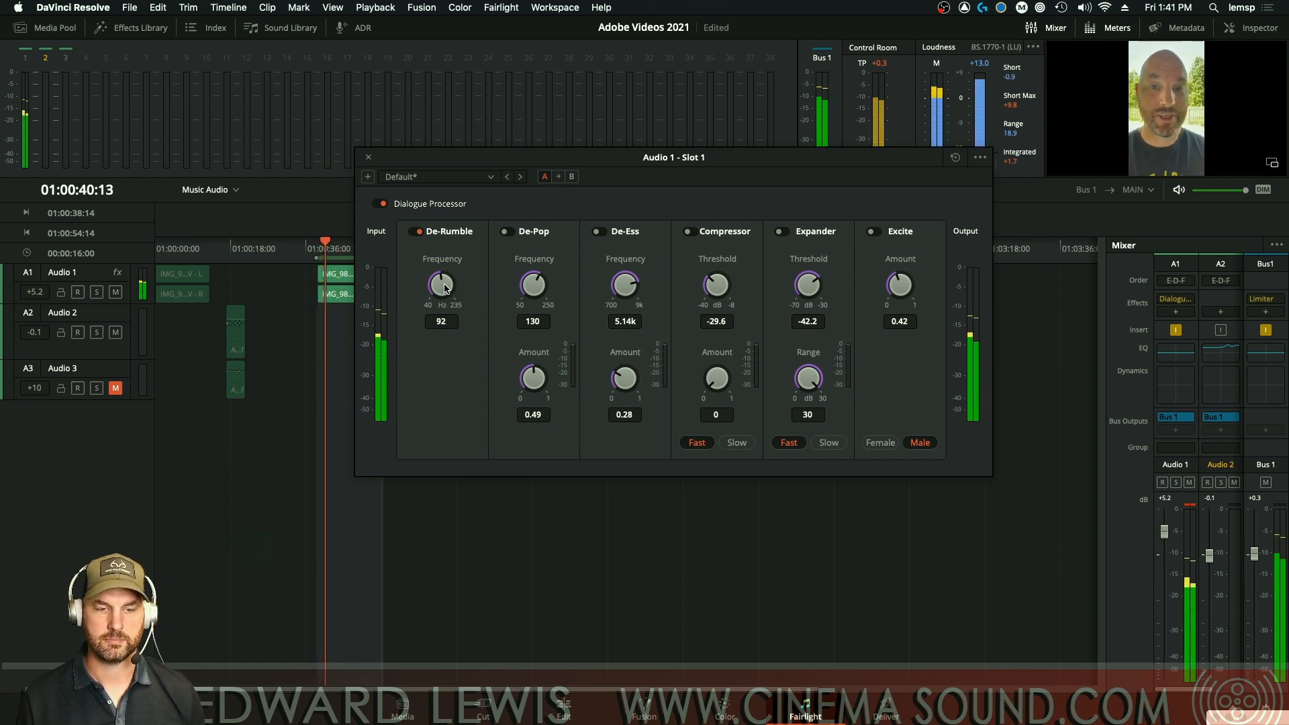
pyautogui.moveTo(444, 285); pyautogui.dragTo(521, 155)
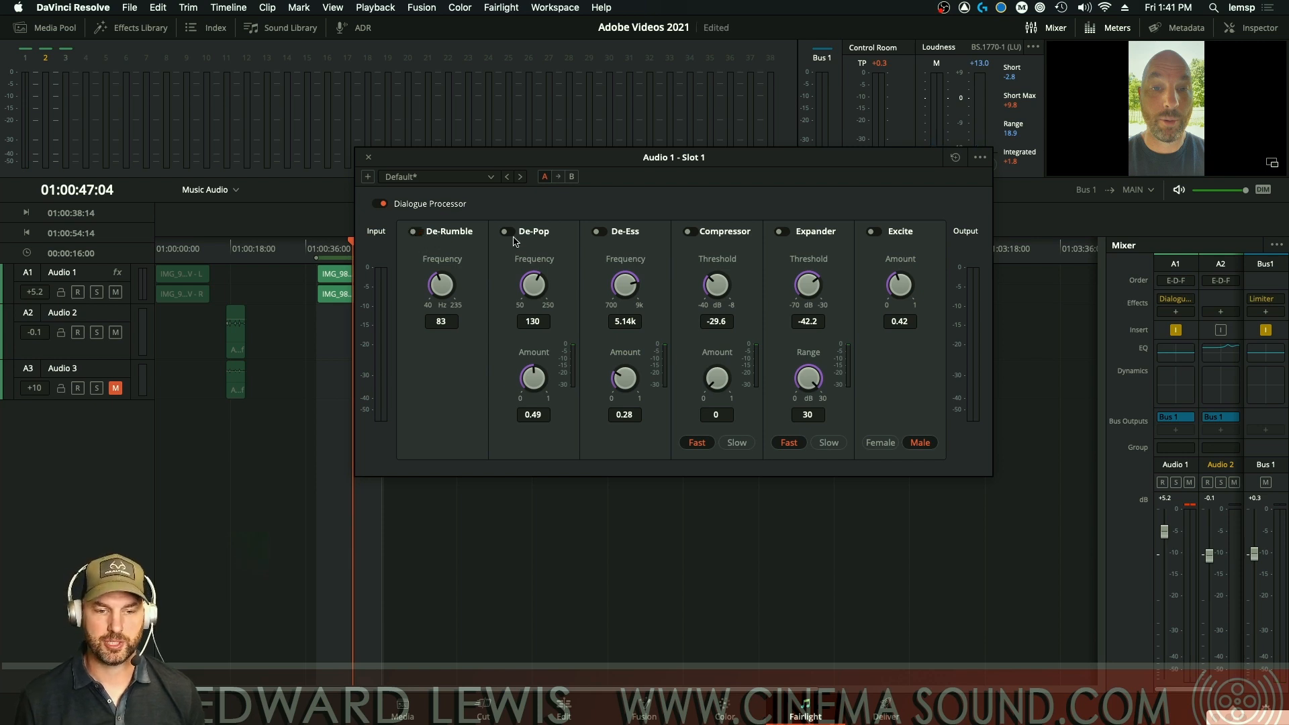
# - Audition De-Pop on its own during playback and set its frequency to 123
pyautogui.press('space')
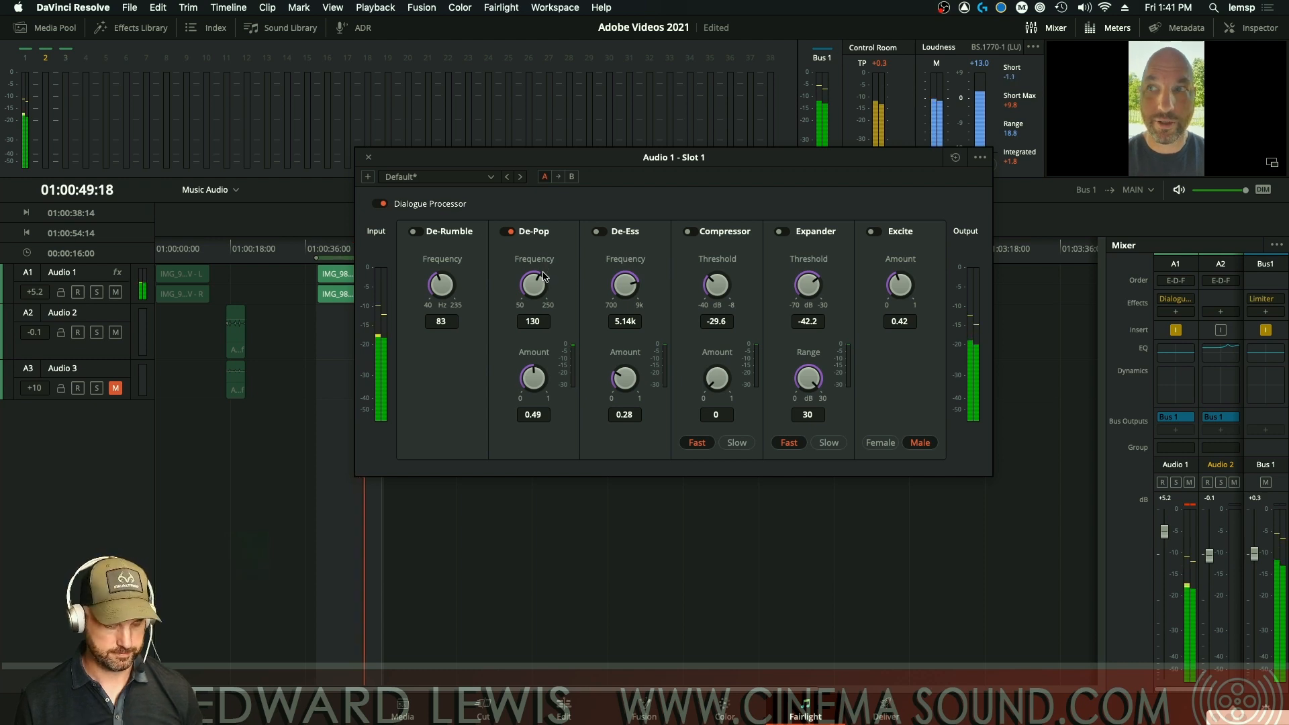
pyautogui.hotkey('shift', 'i')
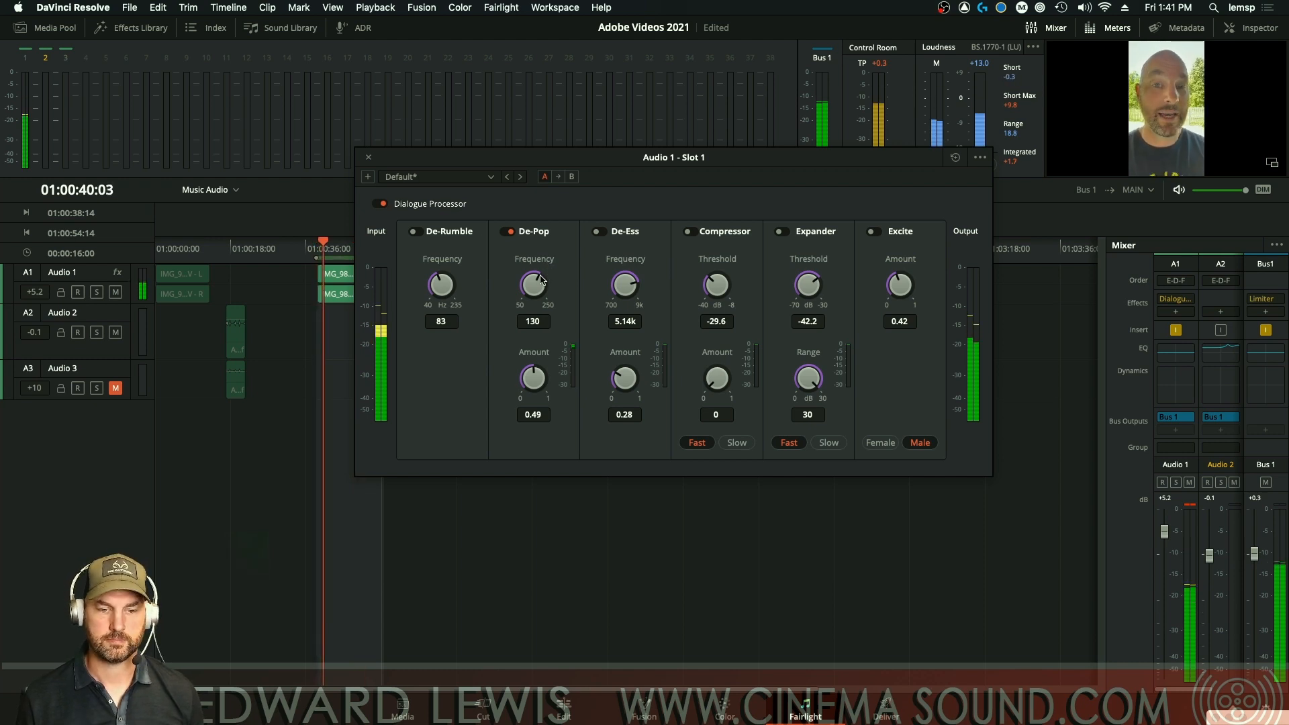
pyautogui.moveTo(535, 284); pyautogui.dragTo(534, 288)
pyautogui.press('space')
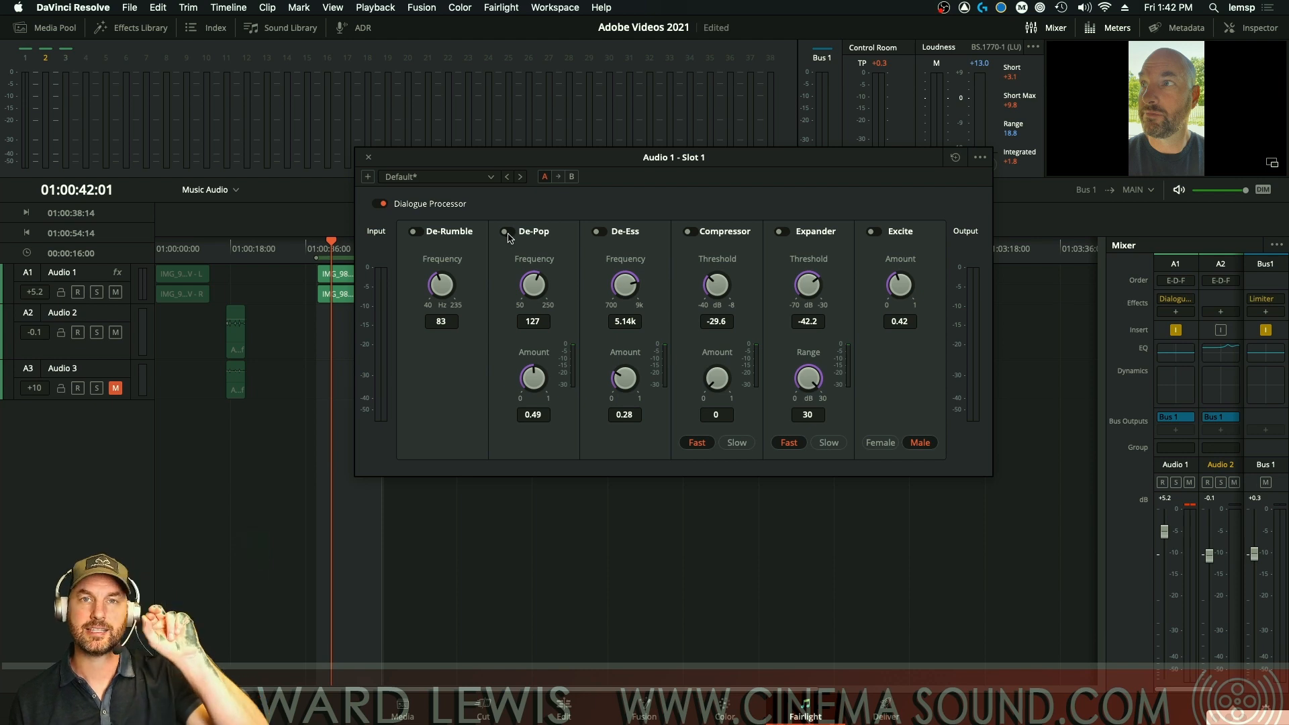
pyautogui.moveTo(529, 283); pyautogui.dragTo(529, 284)
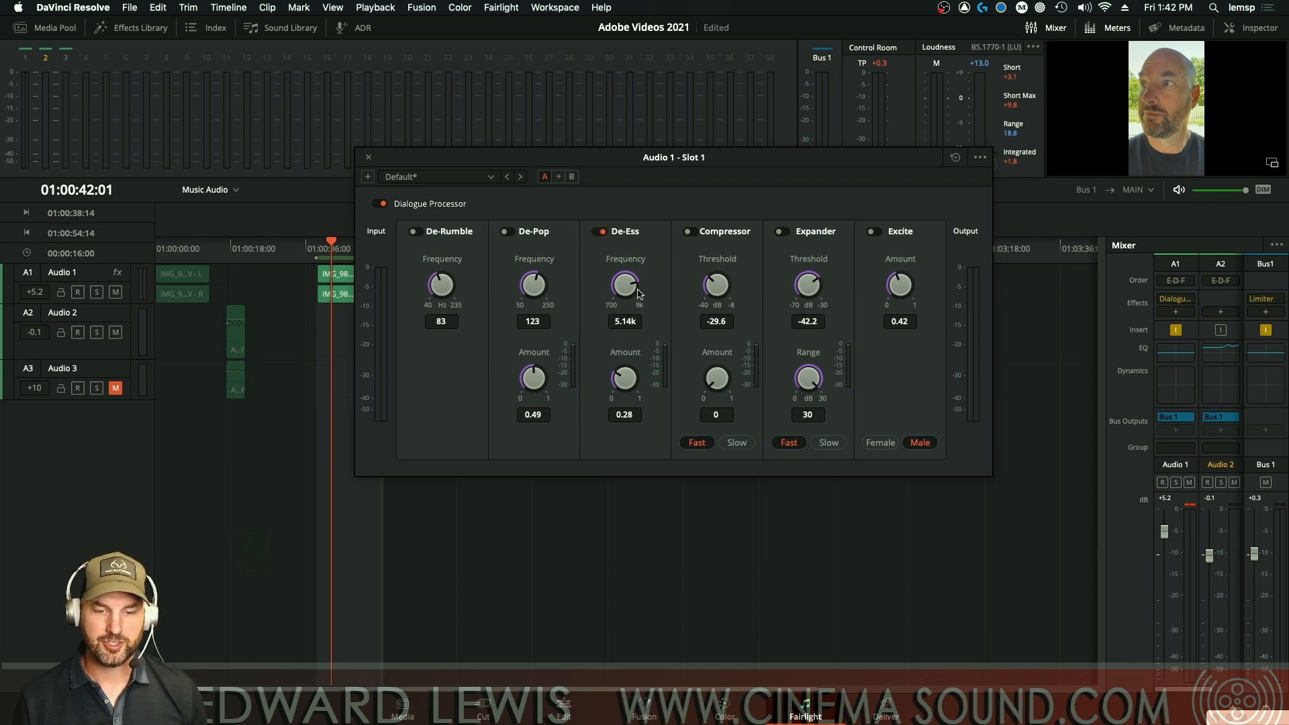
# - Audition De-Ess on its own during playback and set its amount to 0.39
pyautogui.press('space')
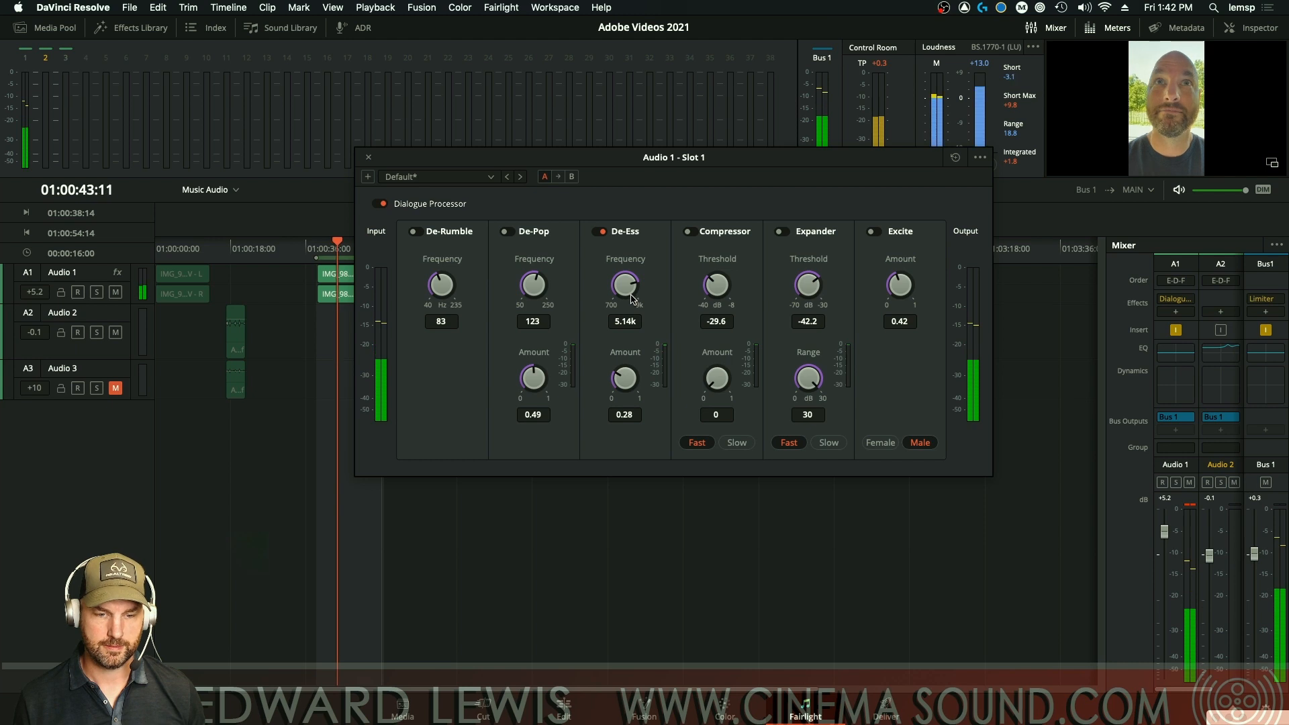
pyautogui.press('Up')
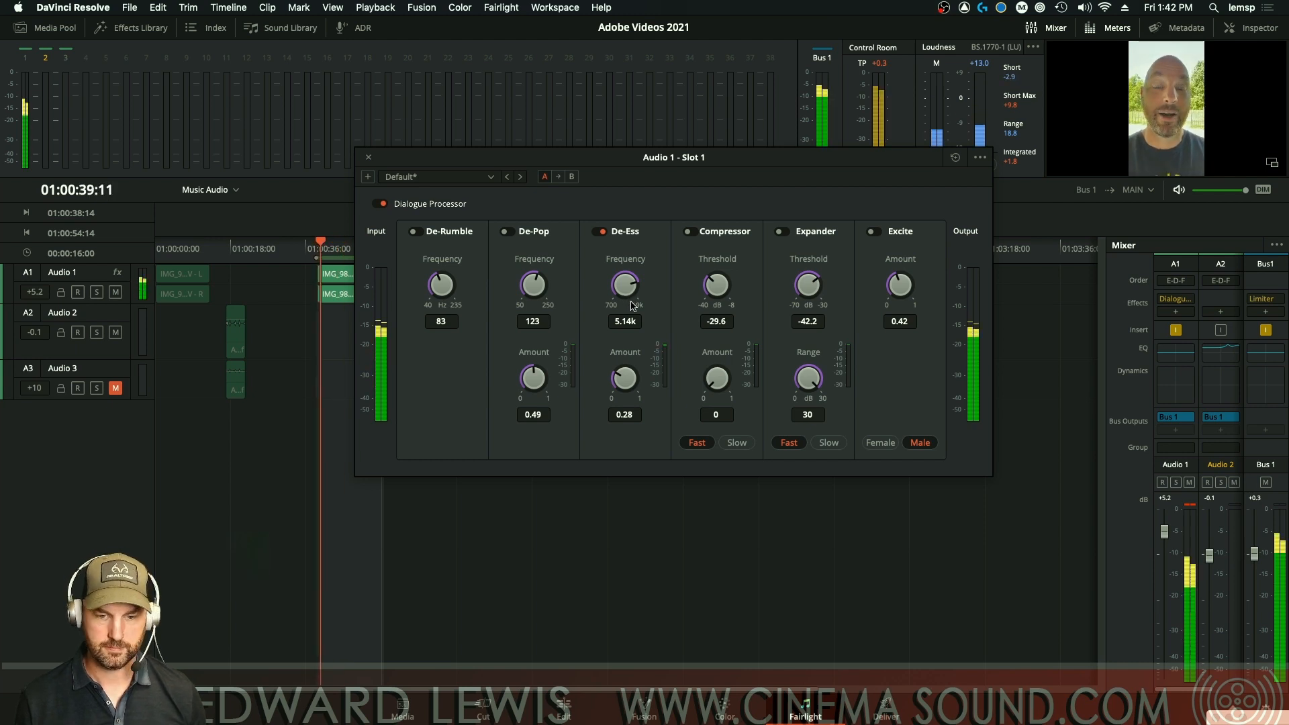
pyautogui.moveTo(627, 379); pyautogui.dragTo(739, 187)
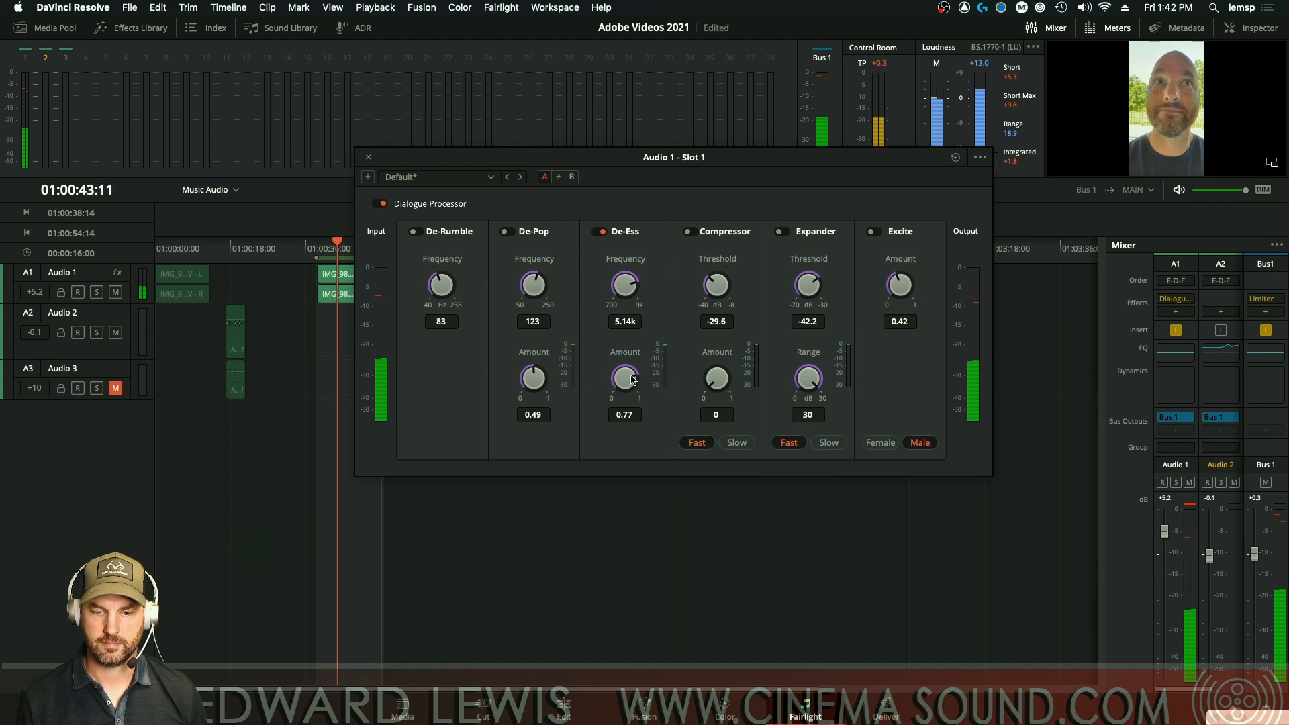
pyautogui.moveTo(628, 379); pyautogui.dragTo(563, 420)
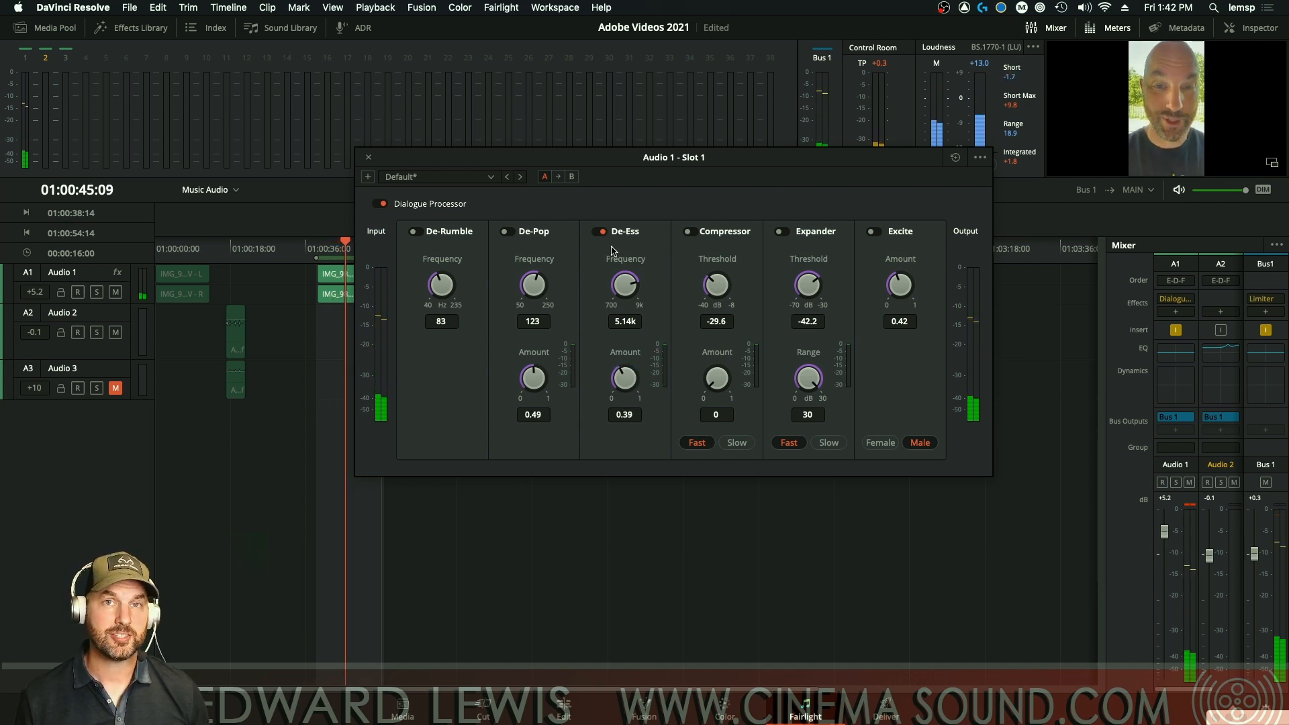
# - Save the project, then enable Excite and set its amount to 0.82 while auditioning the dialogue clip
pyautogui.press('super+s')
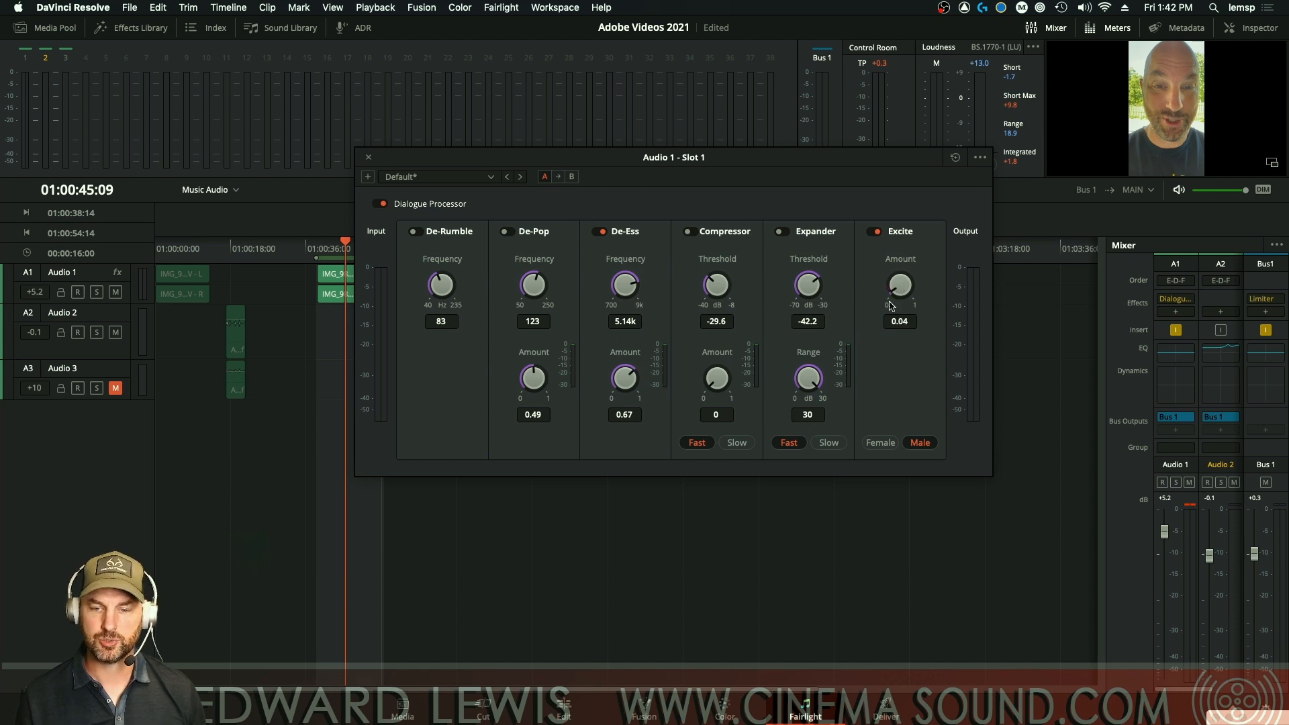
pyautogui.hotkey('alt', '/')
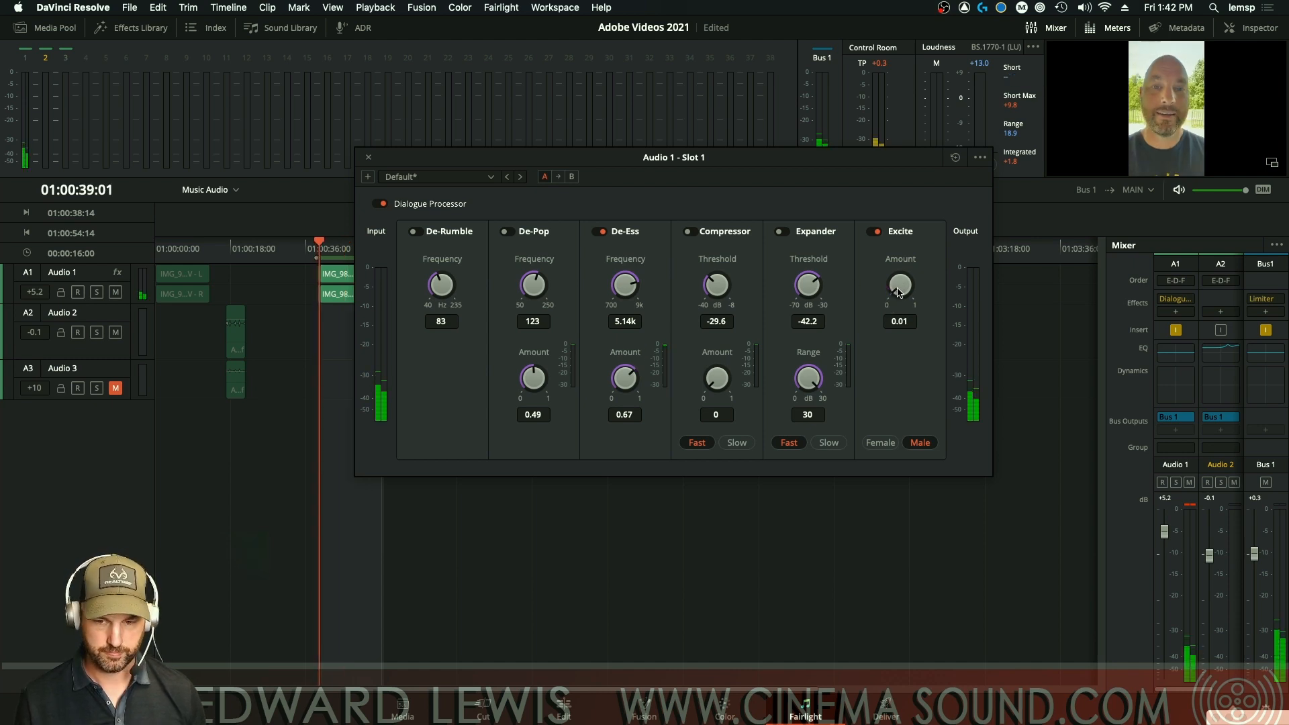
pyautogui.moveTo(897, 297); pyautogui.dragTo(1000, 143)
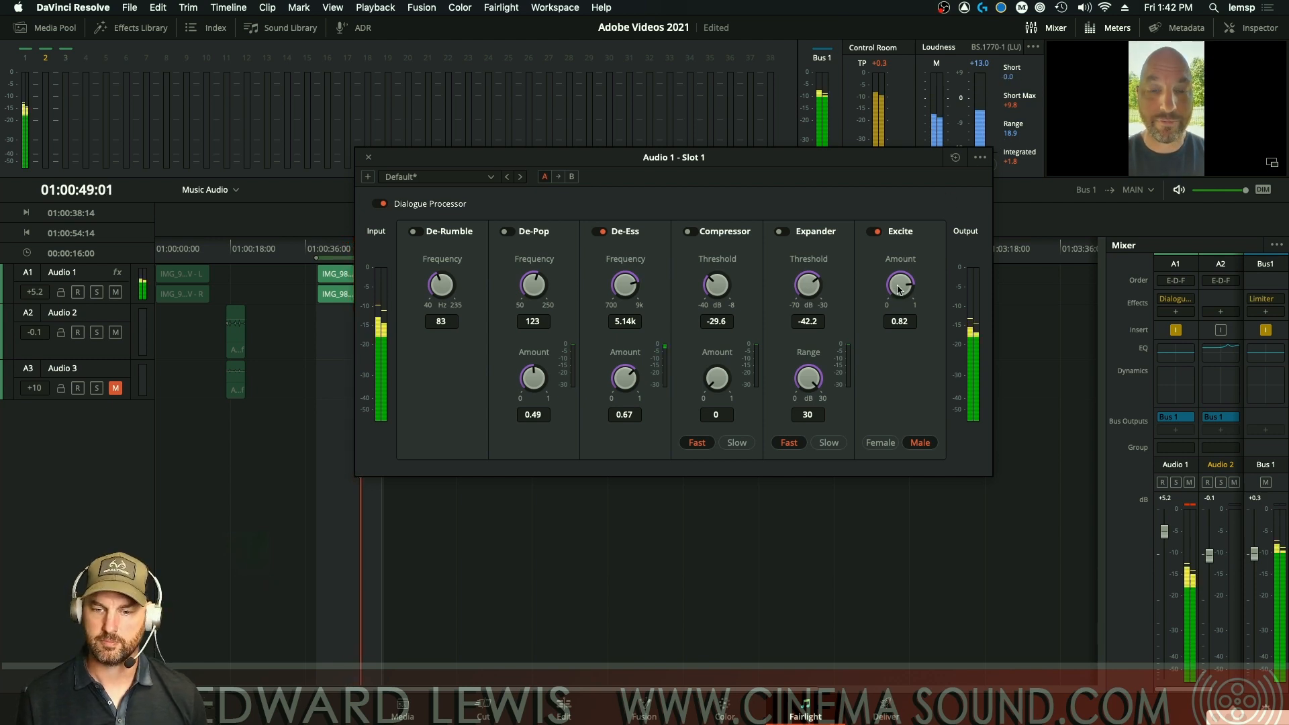
pyautogui.press('space')
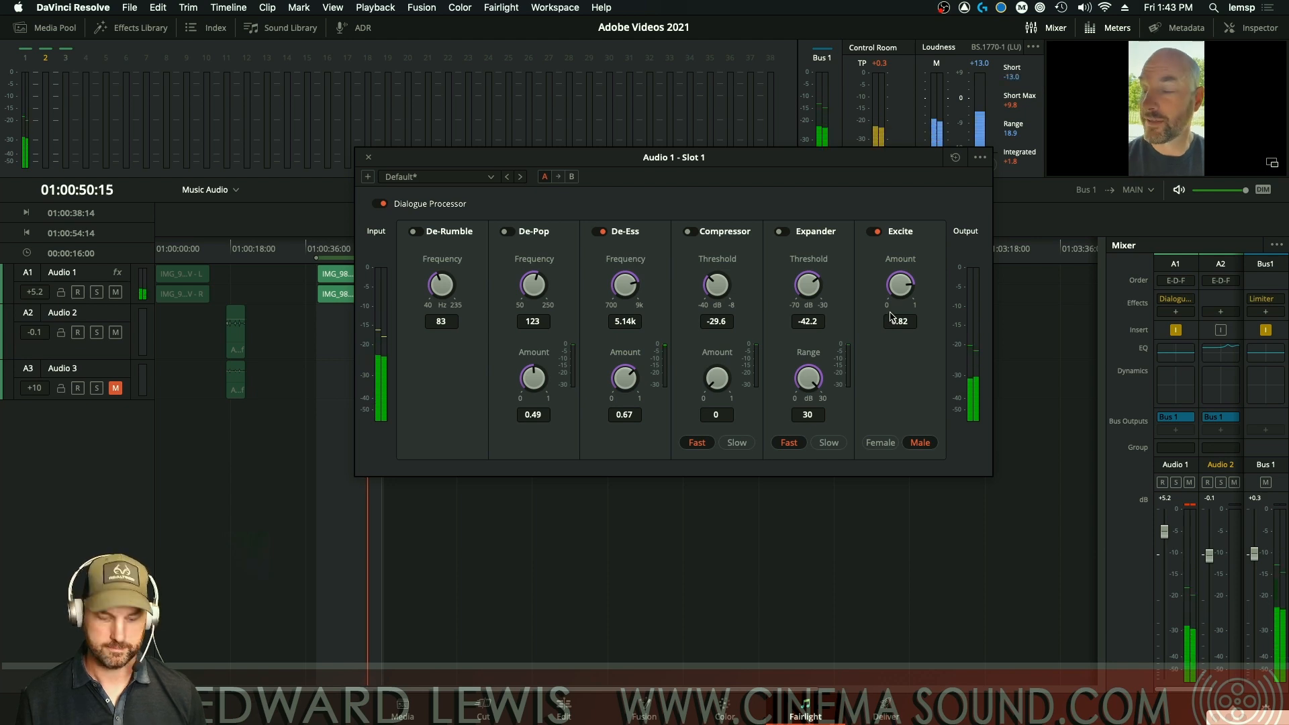
# - Enable the Compressor and, during looped playback, set its amount to 0.75 and threshold to -32.6 dB
pyautogui.hotkey('alt', '/')
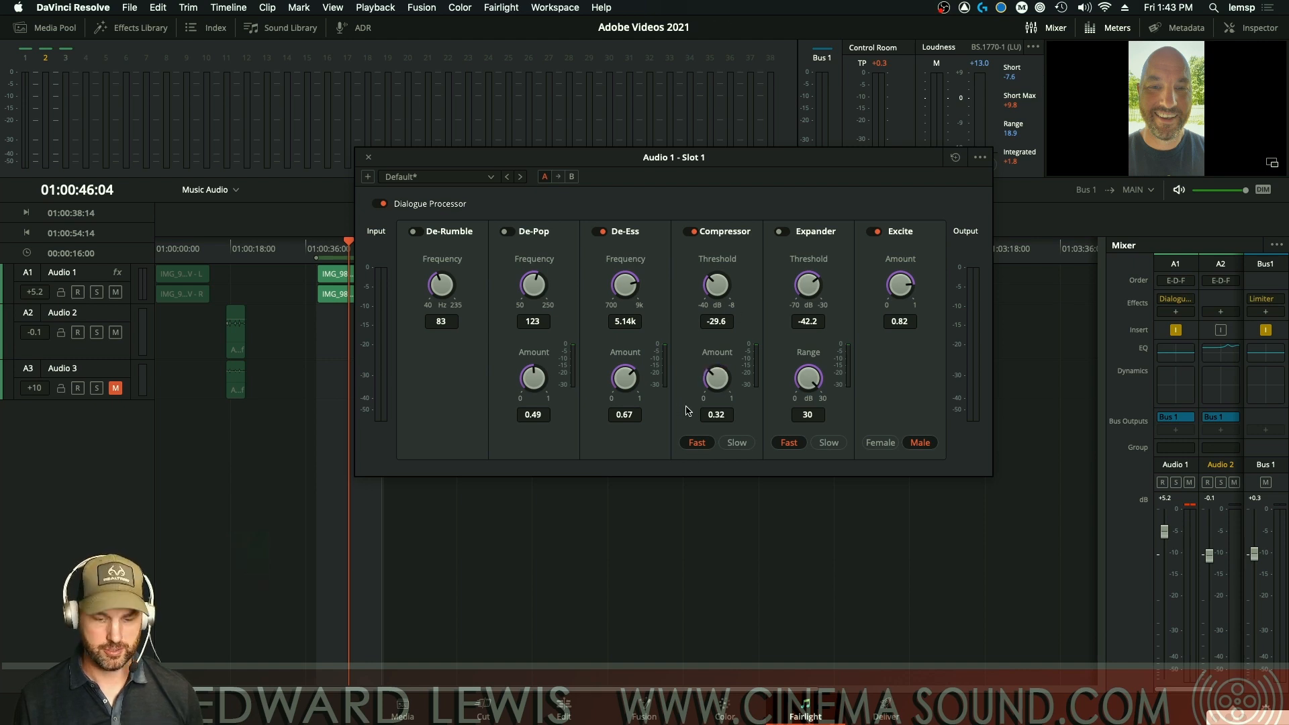
pyautogui.hotkey('alt', '/')
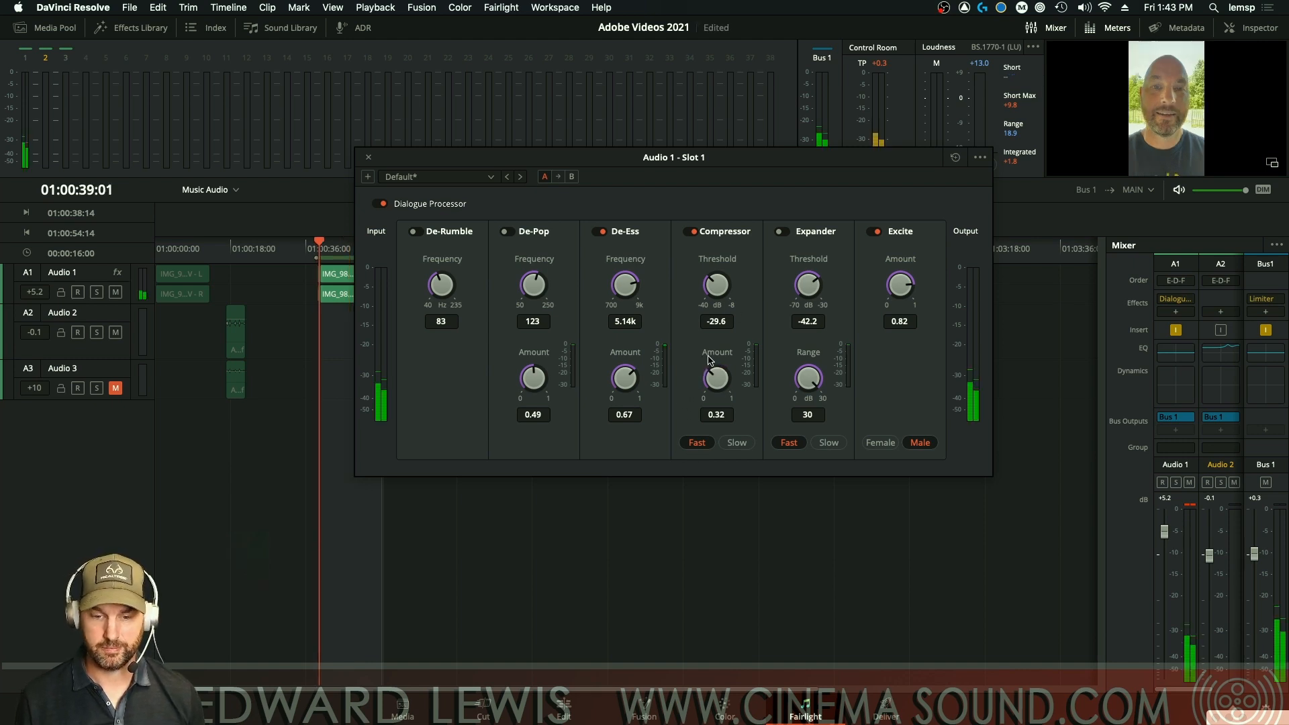
pyautogui.moveTo(717, 377); pyautogui.dragTo(787, 248)
pyautogui.moveTo(718, 285); pyautogui.dragTo(704, 319)
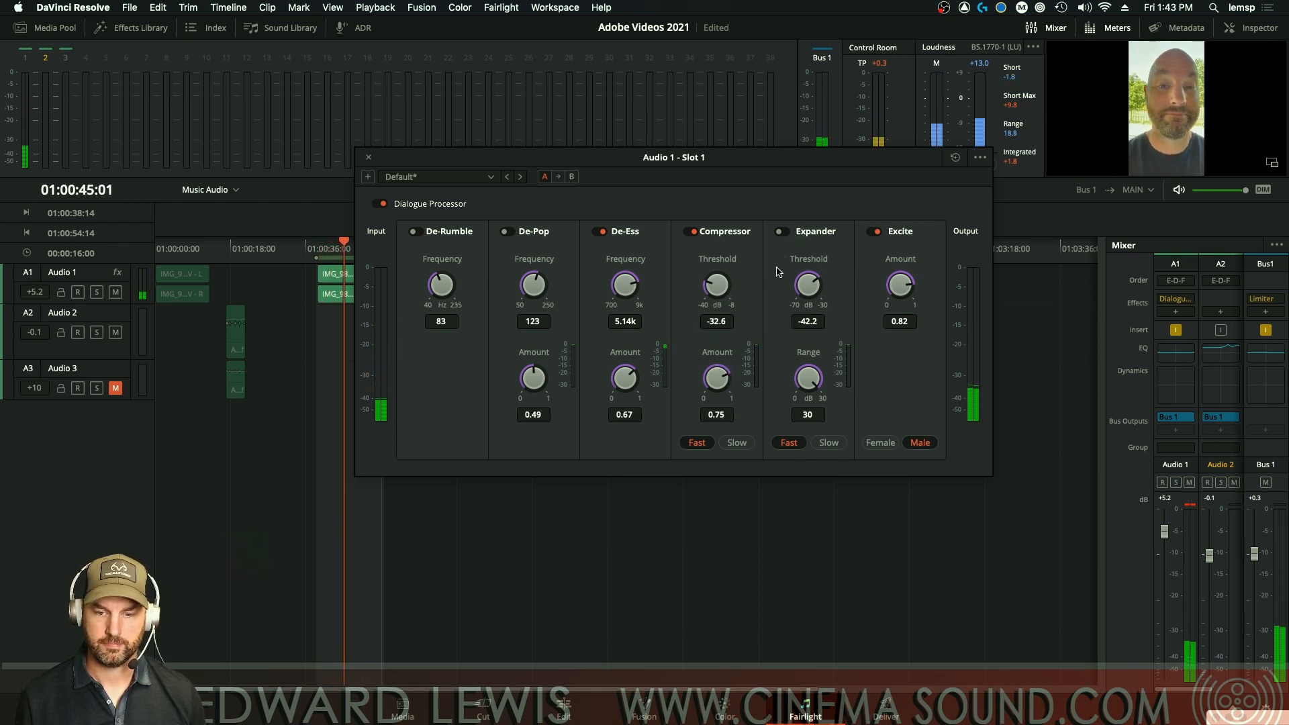
# - Enable the Expander and, during looped playback, set its threshold to -34.3 dB and range to 18.7 dB
pyautogui.click(780, 231)
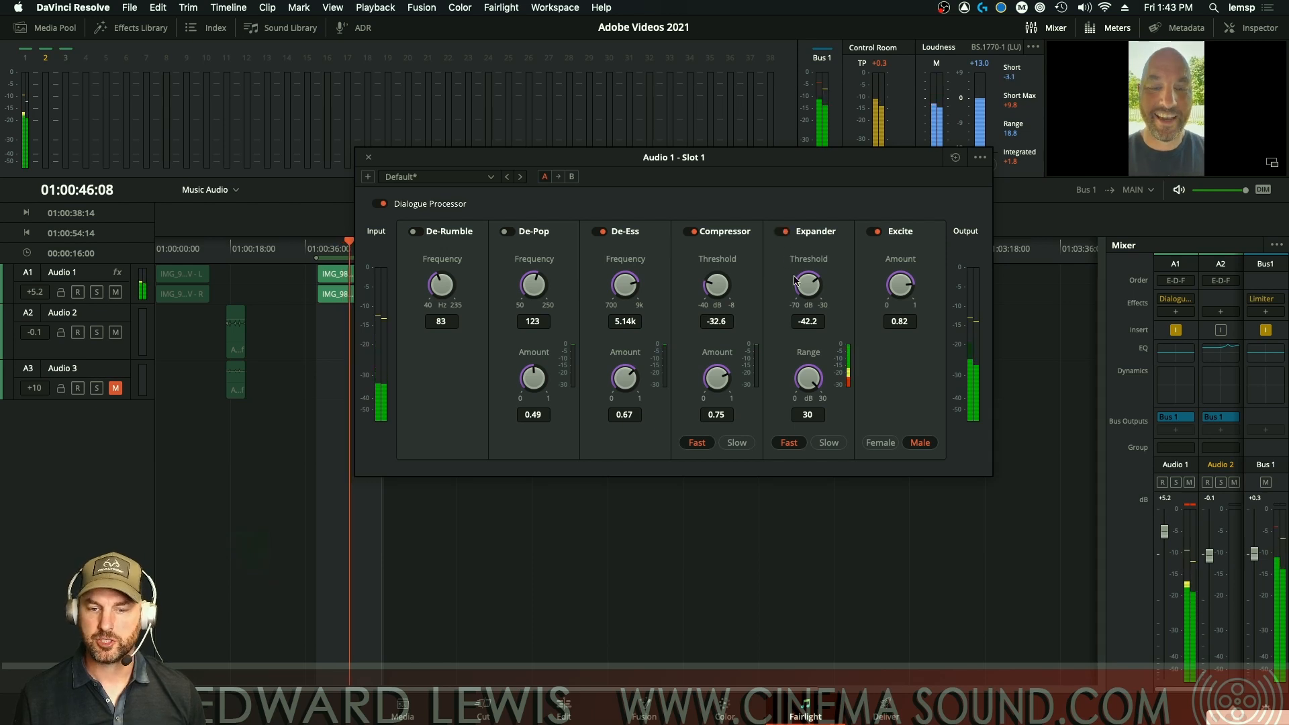
pyautogui.press('space')
pyautogui.press('space')
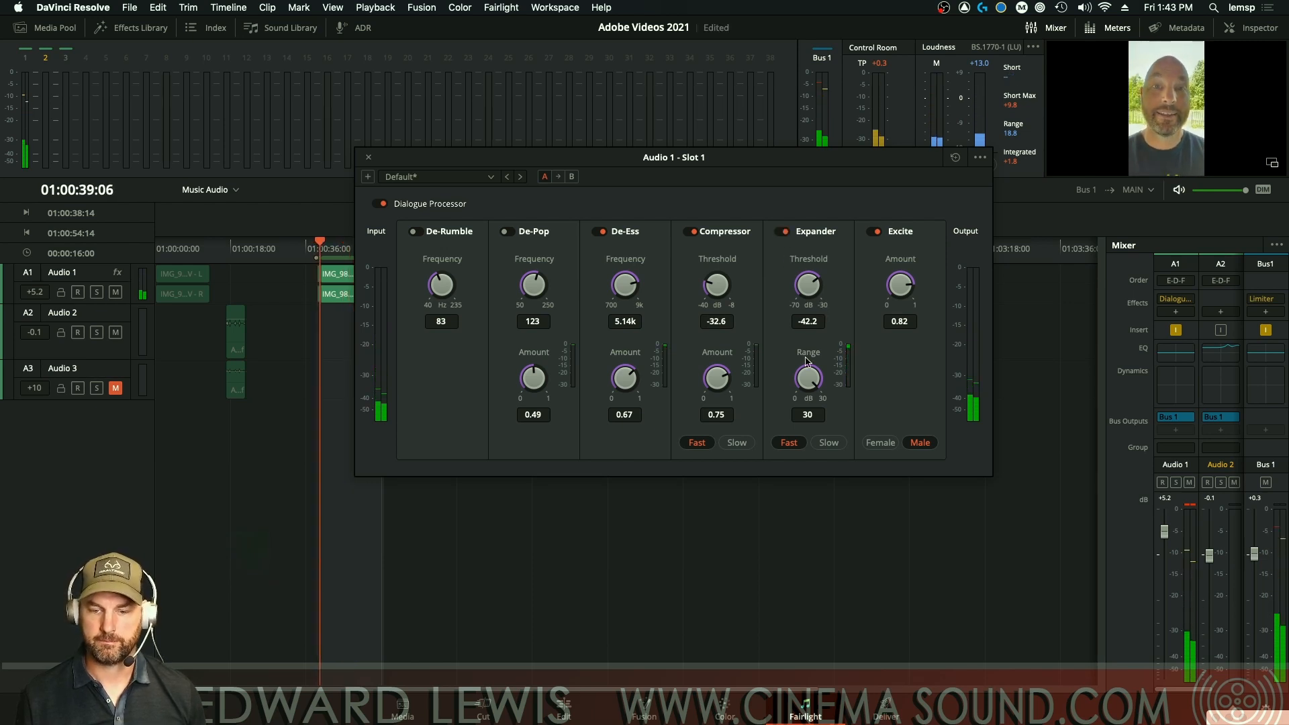
pyautogui.moveTo(804, 284); pyautogui.dragTo(844, 250)
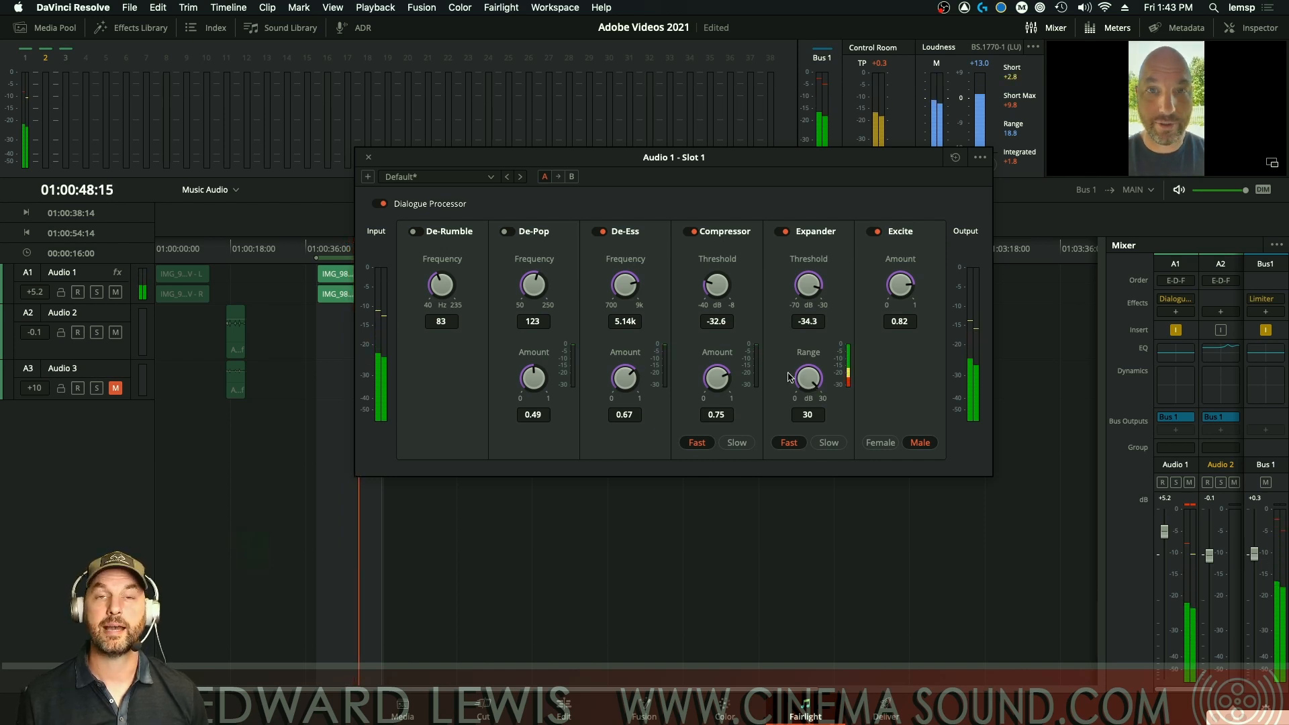
pyautogui.moveTo(793, 378); pyautogui.dragTo(798, 403)
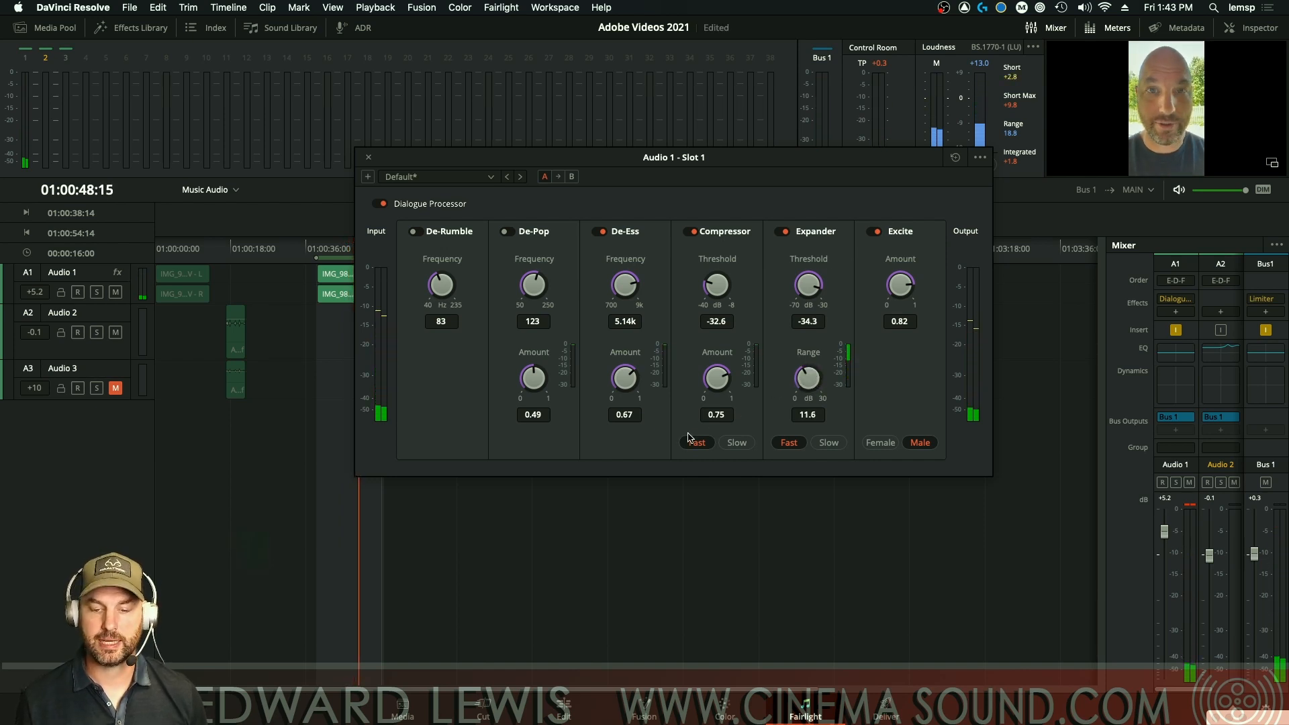
pyautogui.hotkey('alt', '/')
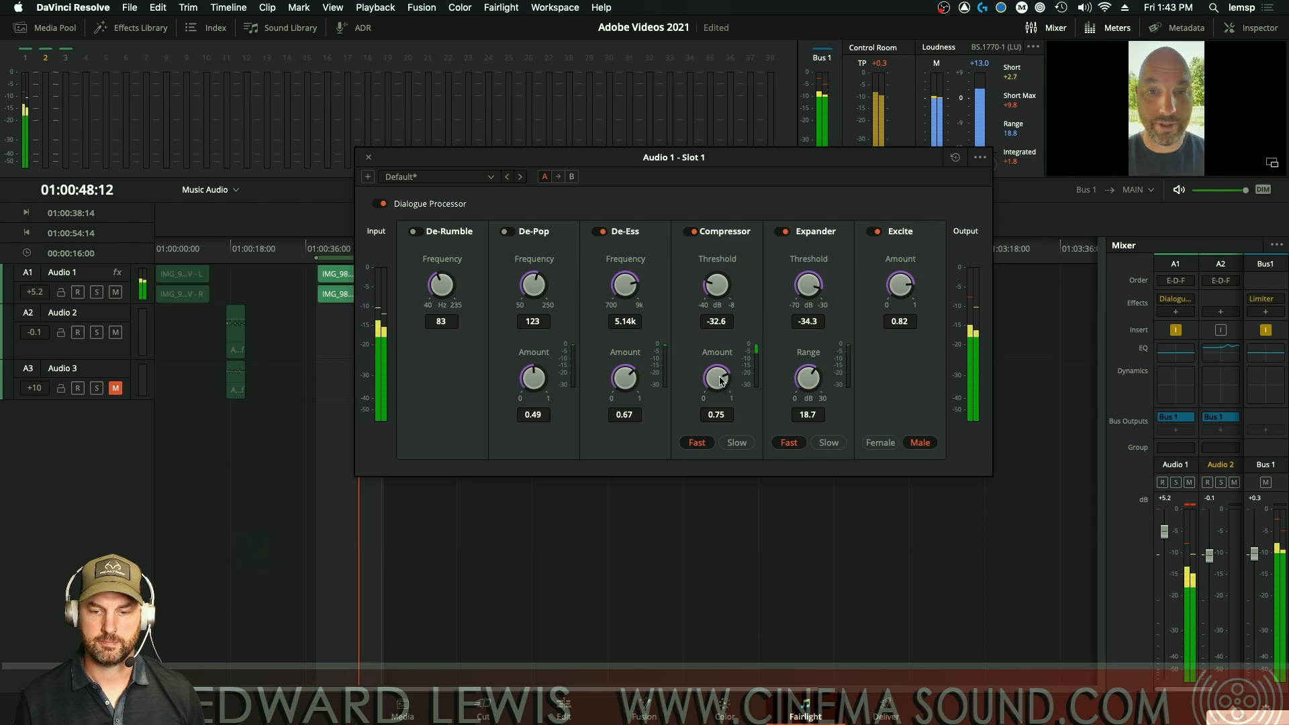
pyautogui.press('space')
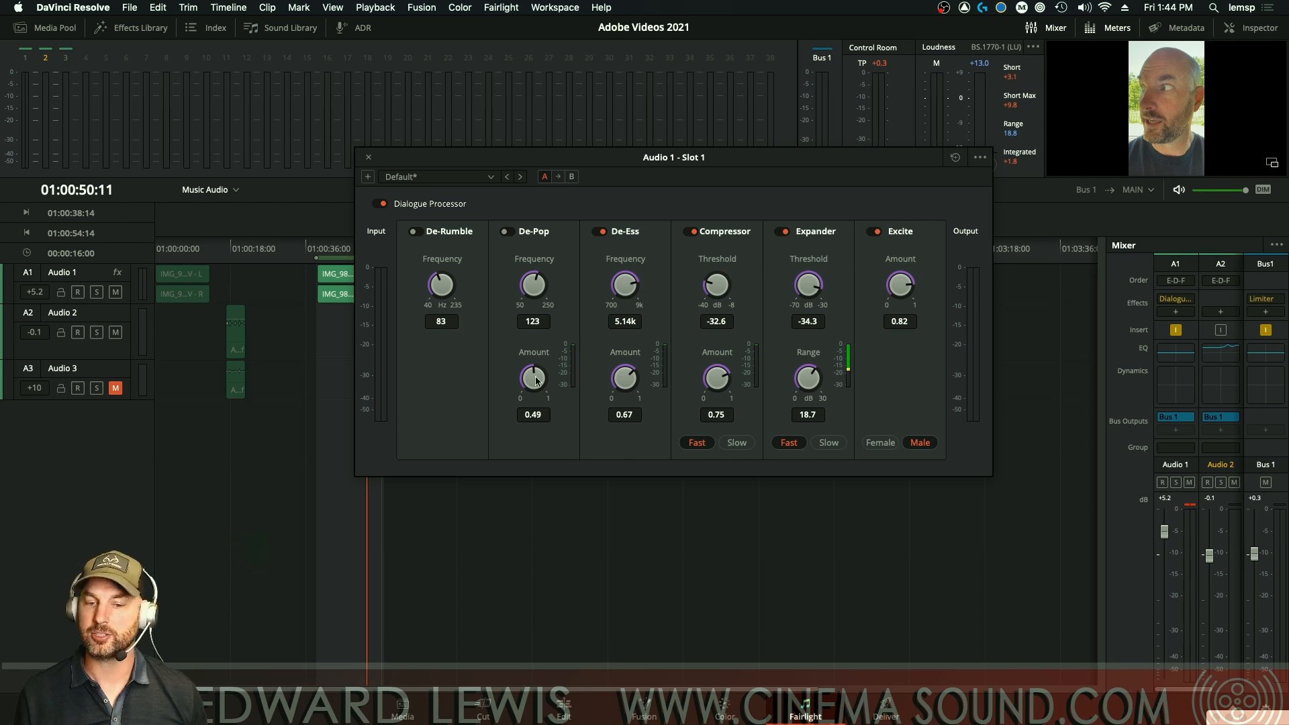
# - Compare Premiere Pro's Dynamics effect on Audio 1 with DaVinci Resolve's Dialogue Processor, ending in DaVinci Resolve
pyautogui.press('super+Tab')
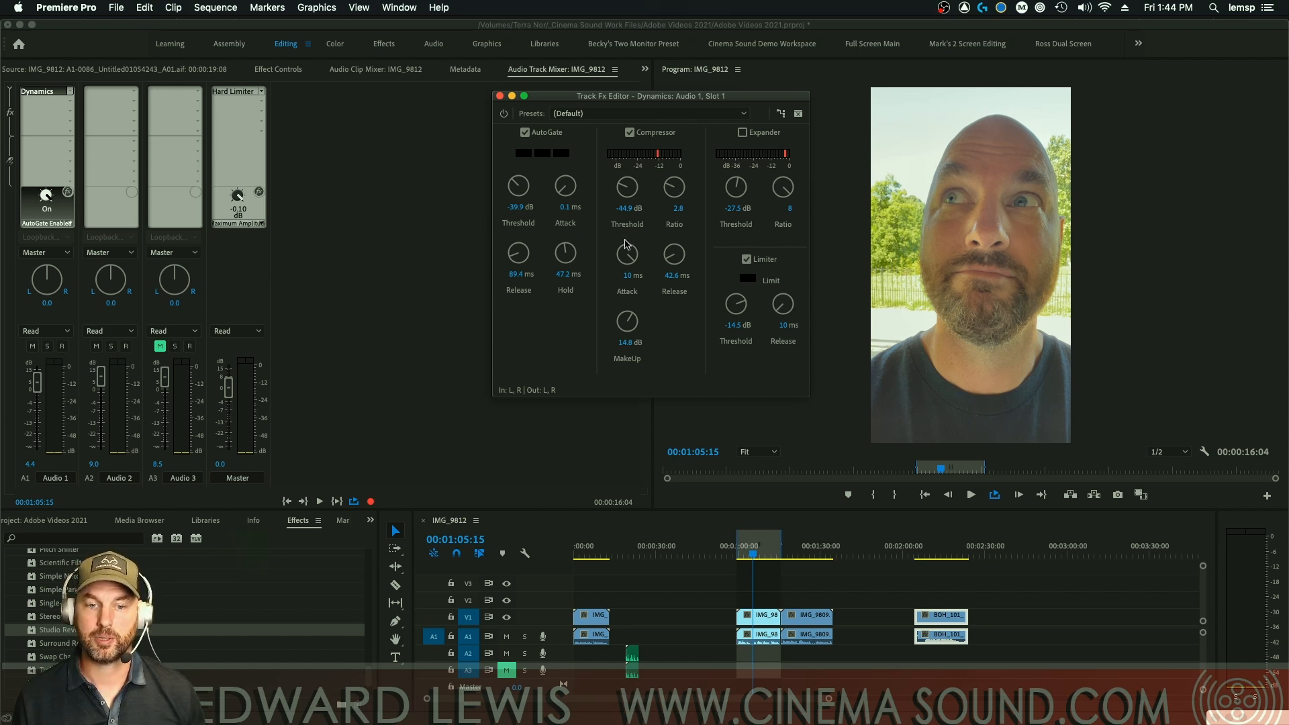
pyautogui.press('super+Tab')
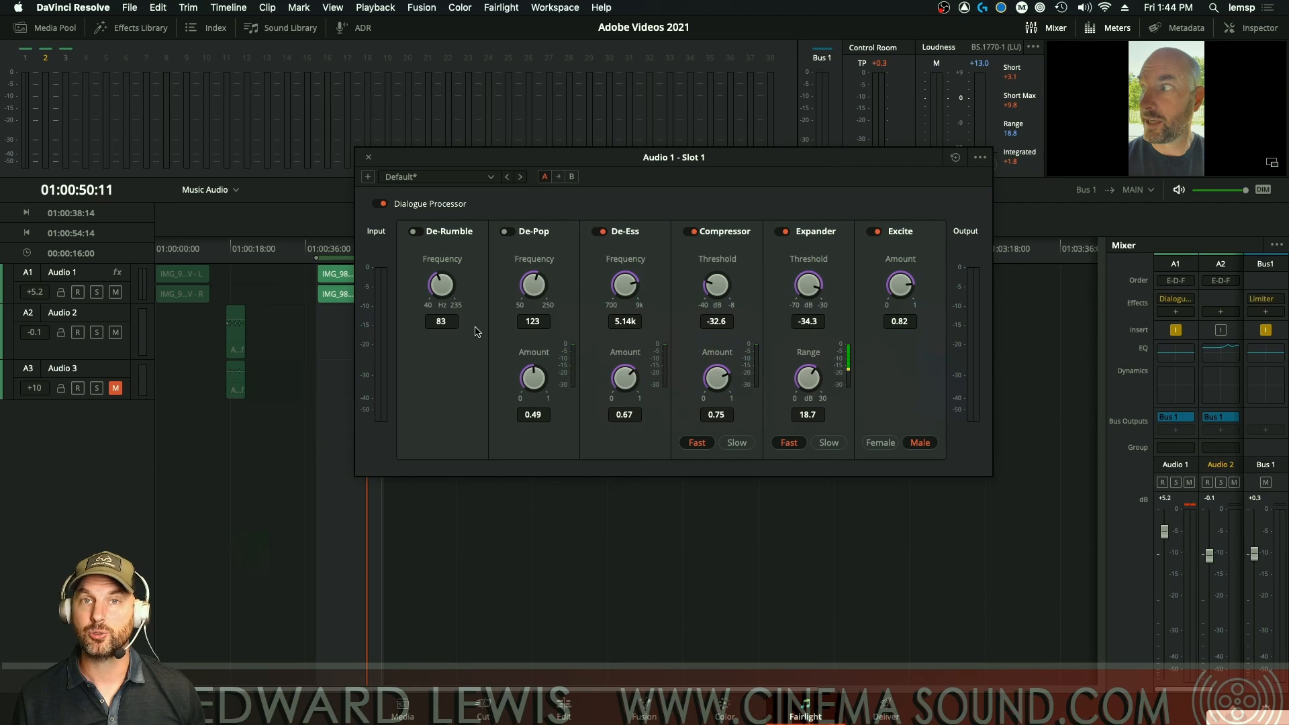
pyautogui.press('super+Tab')
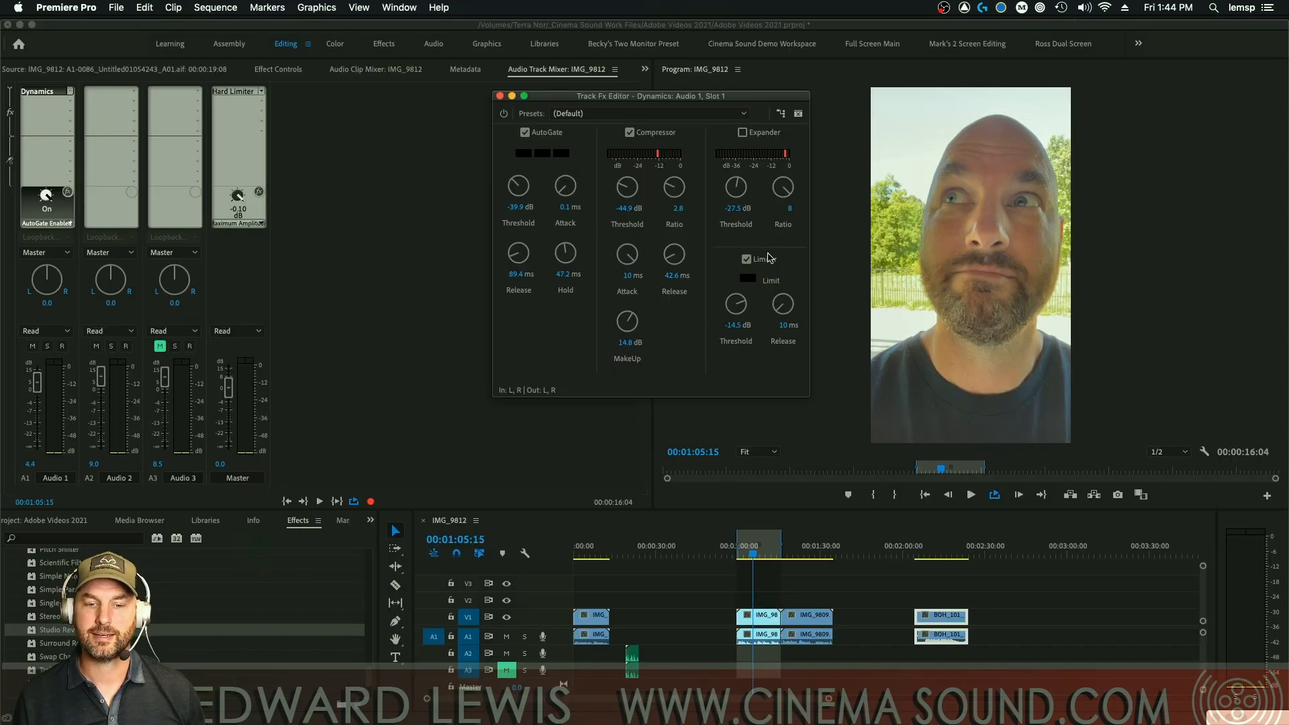
pyautogui.press('super+Tab')
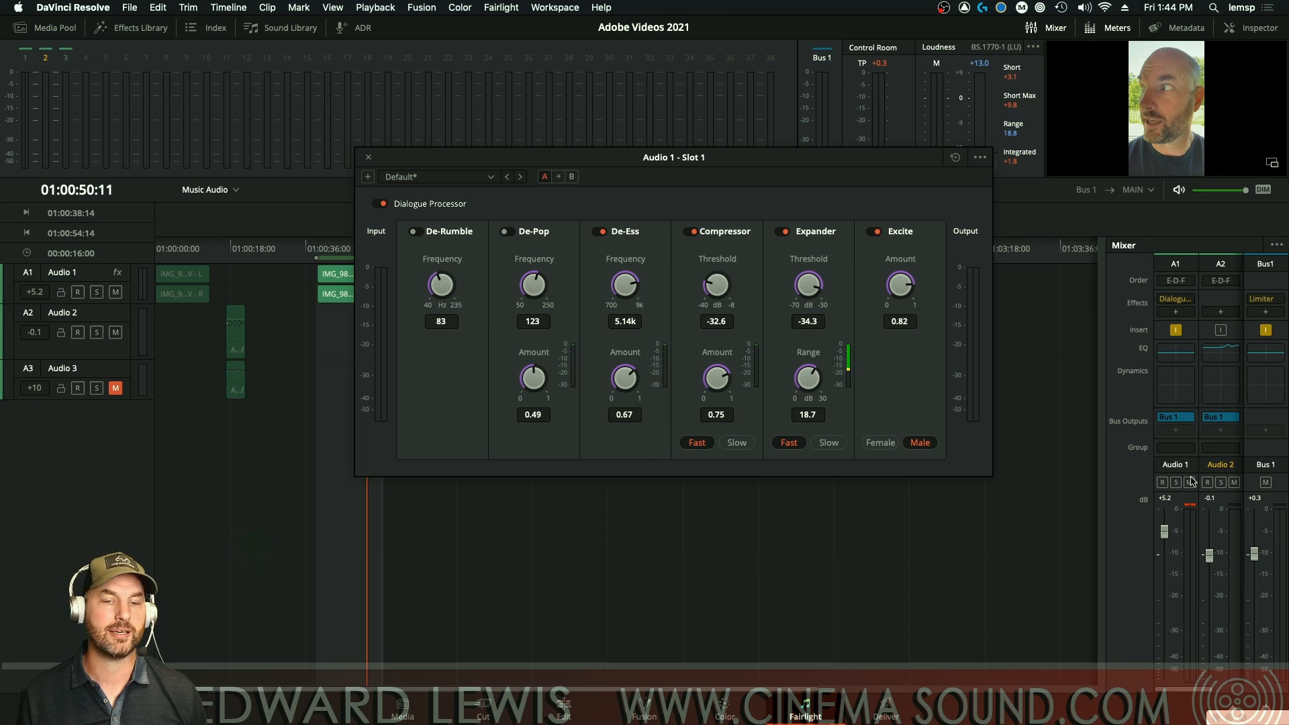
# - View the global track presets in Fairlight's Presets Library, then close the library and the Dialogue Processor window
pyautogui.click(509, 7)
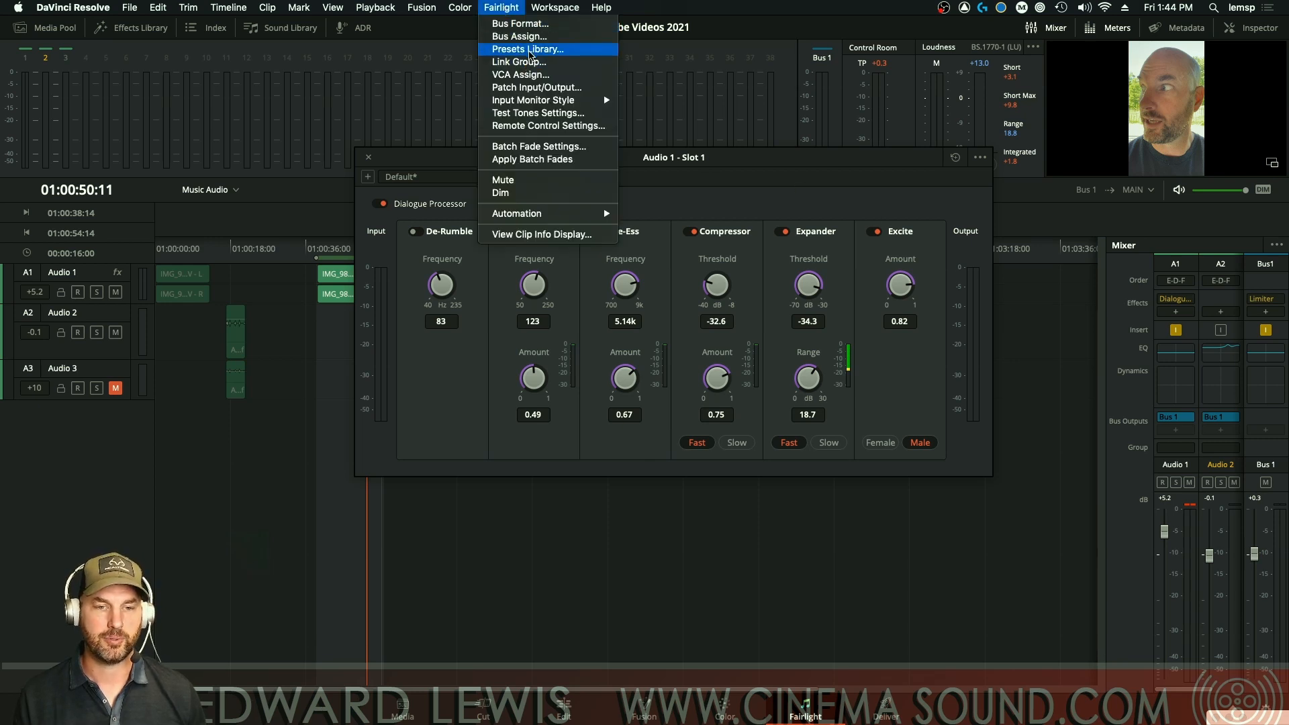
pyautogui.click(530, 50)
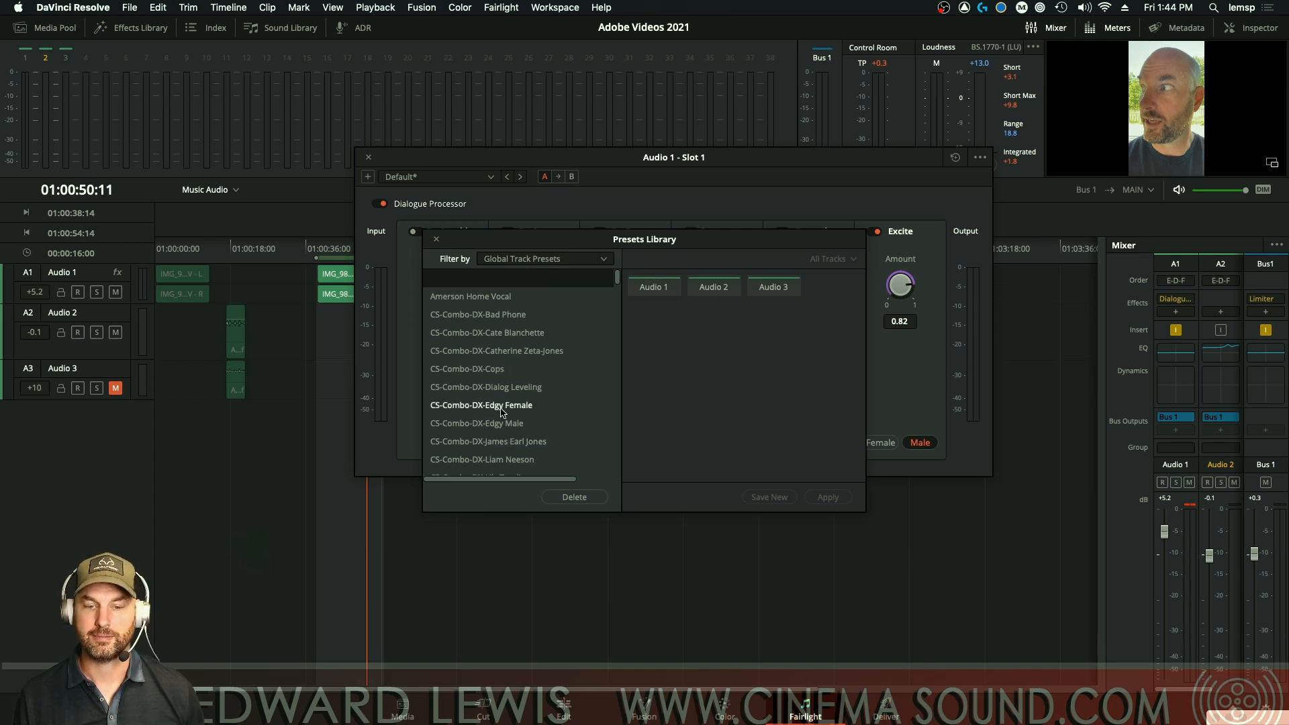
pyautogui.click(436, 239)
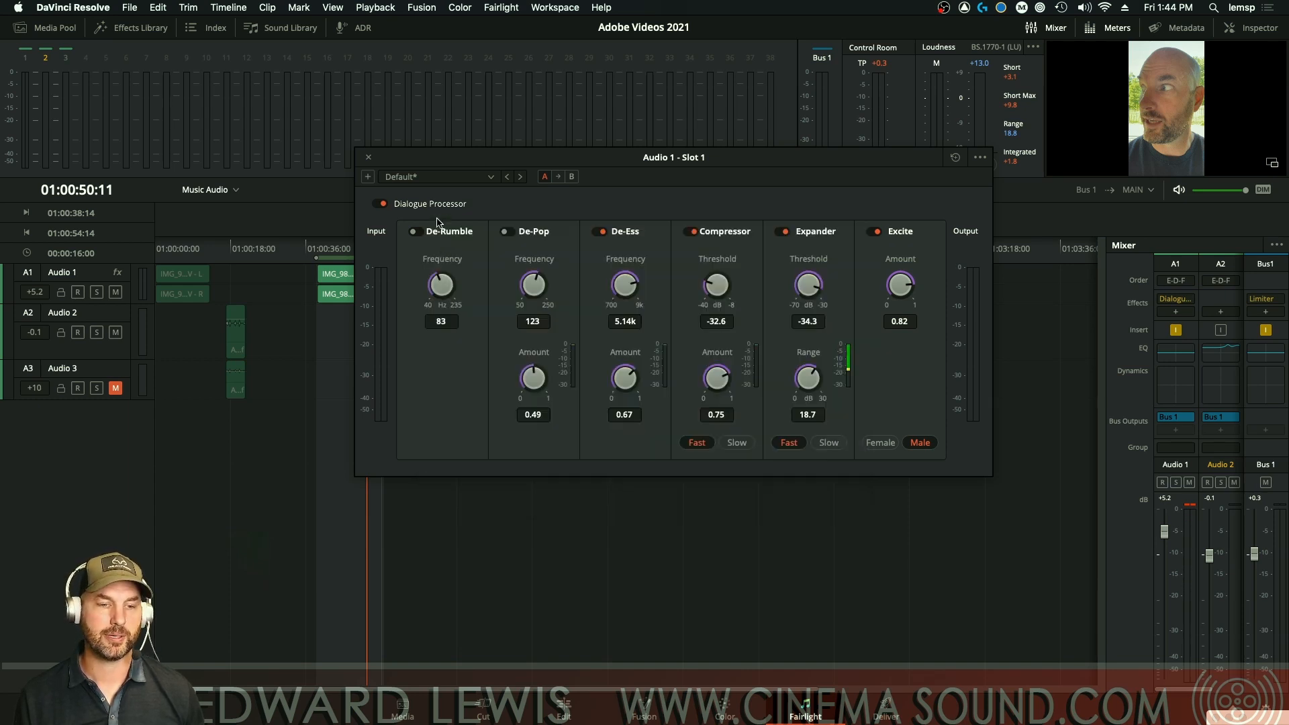
pyautogui.click(369, 157)
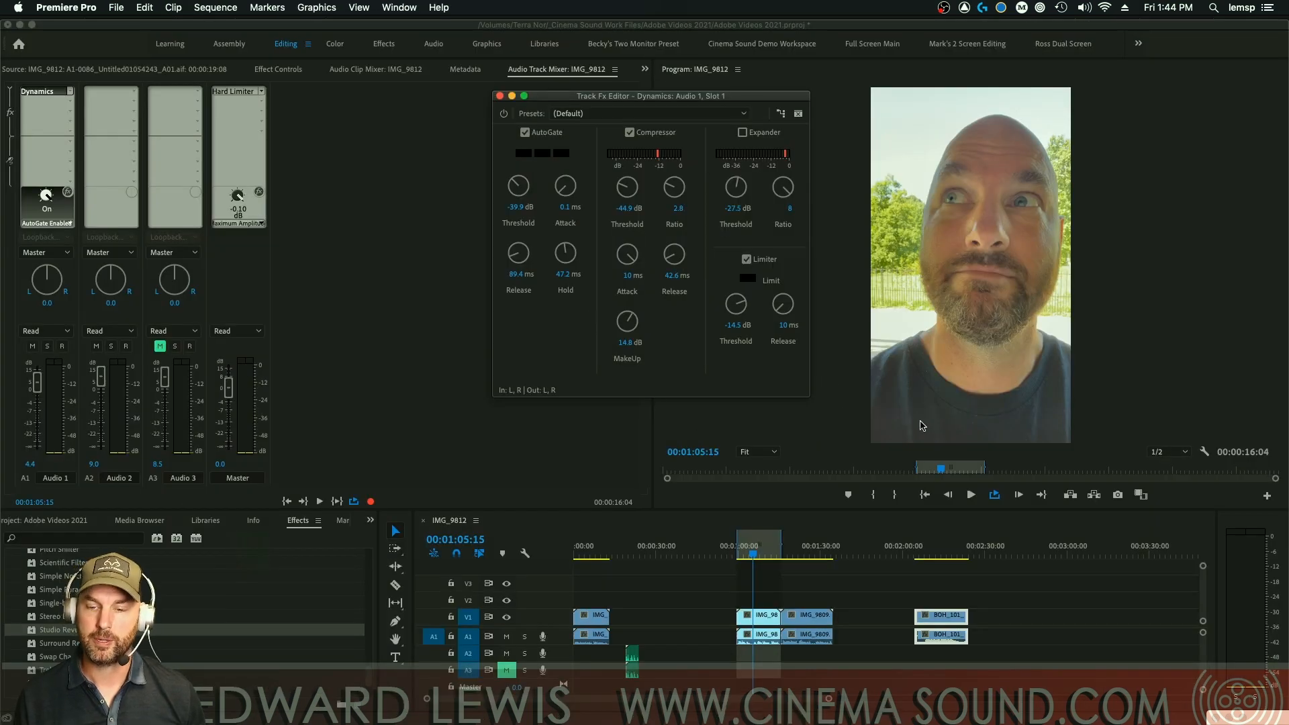
# - Switch to Premiere Pro and show the Essential Sound panel
pyautogui.click(406, 8)
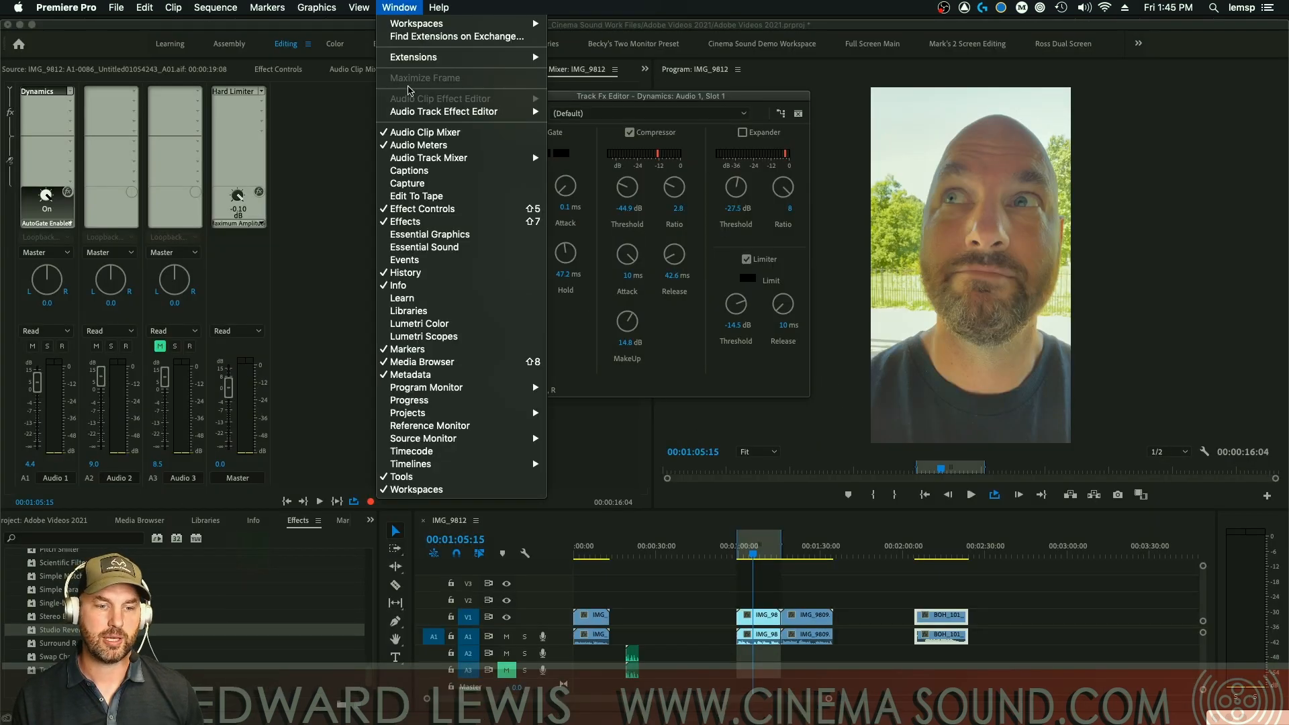
pyautogui.click(473, 247)
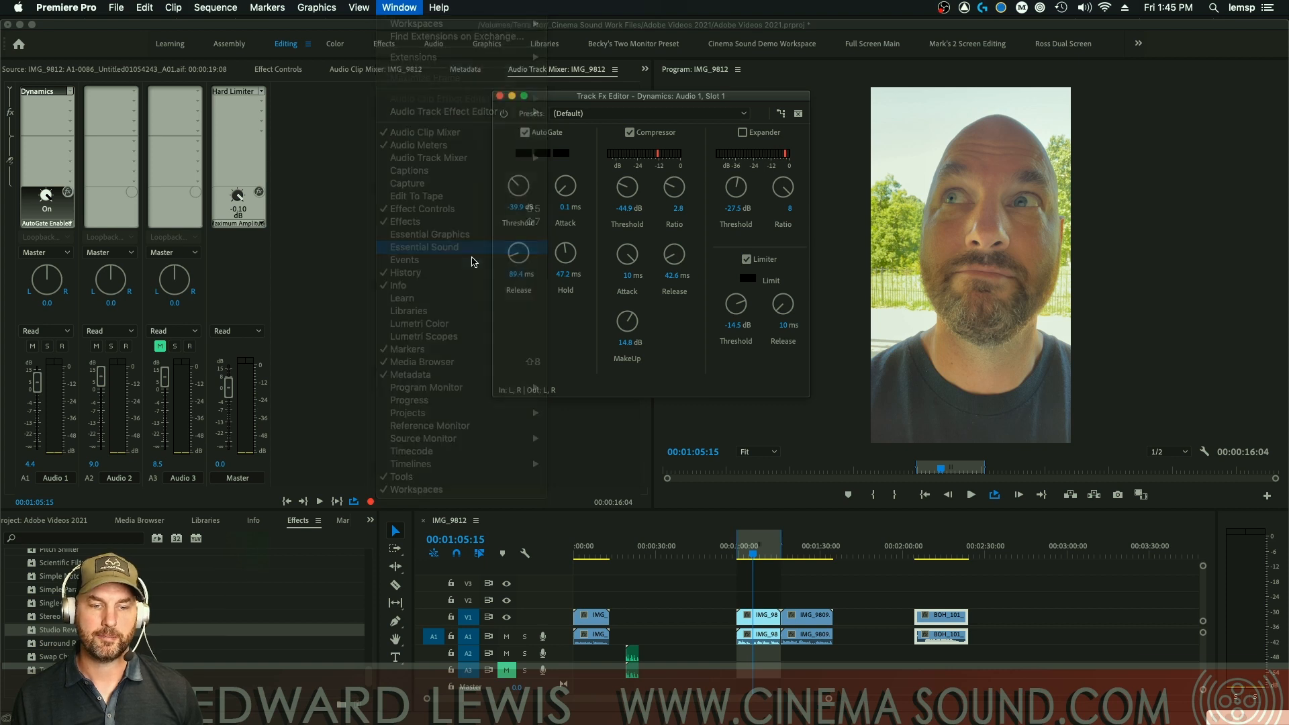